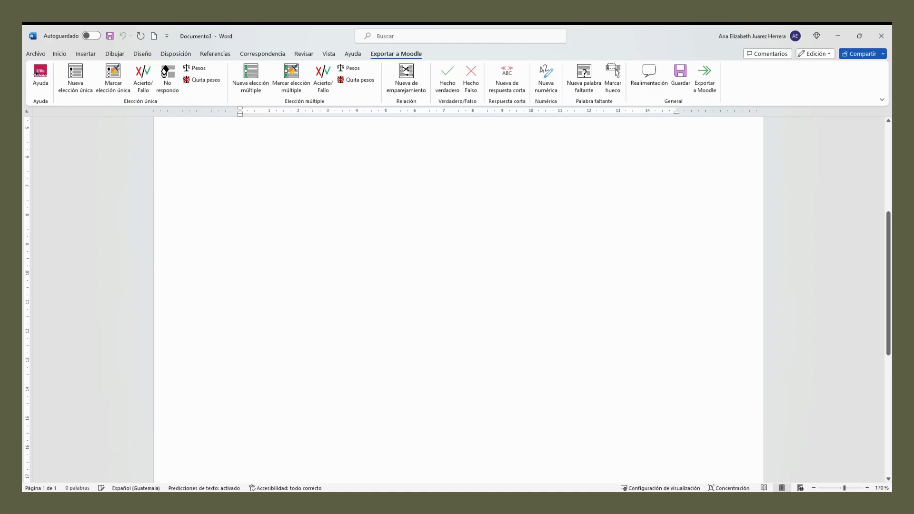
# - Insert a new matching question and enter "Lea cada enunciado y seleccione el concepto correcto" as its prompt
pyautogui.click(355, 55)
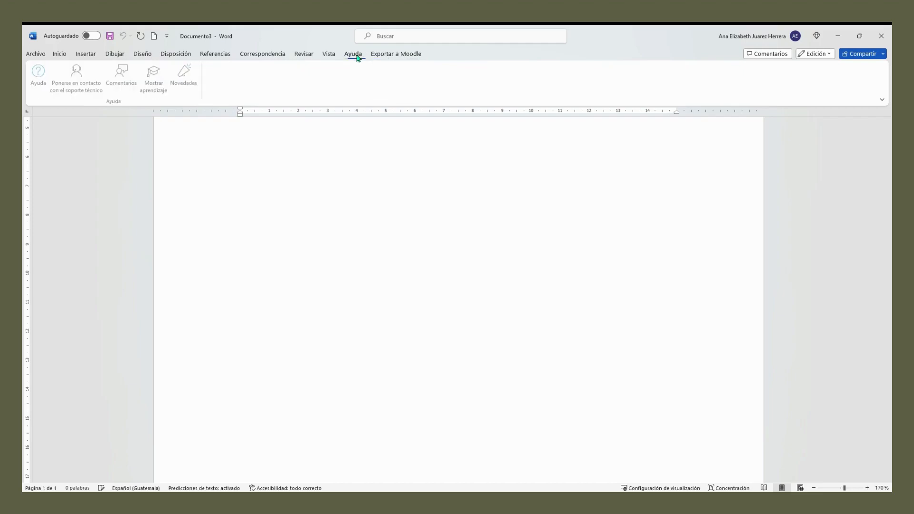
pyautogui.click(412, 55)
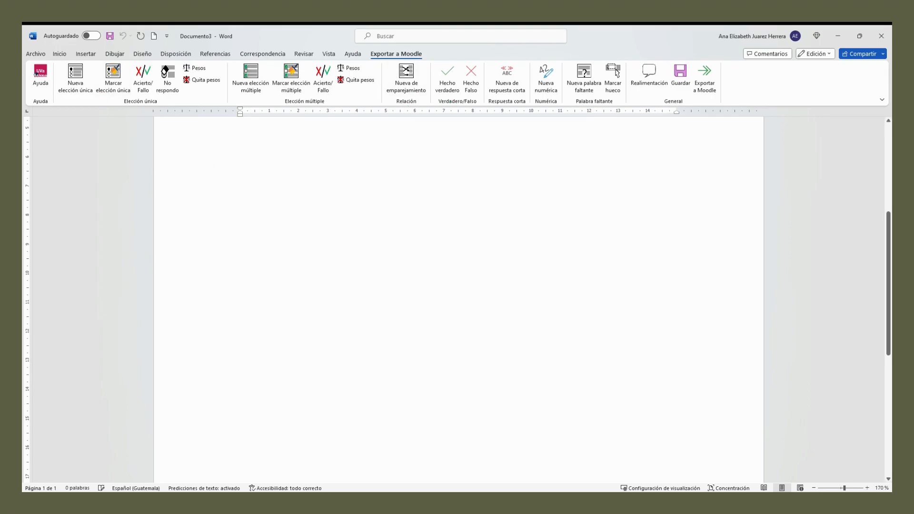
pyautogui.click(407, 74)
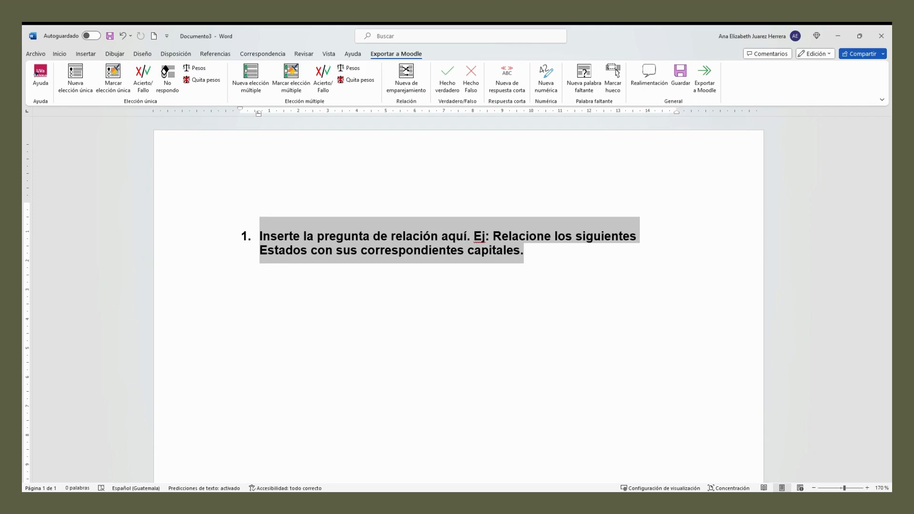
pyautogui.write('Lea')
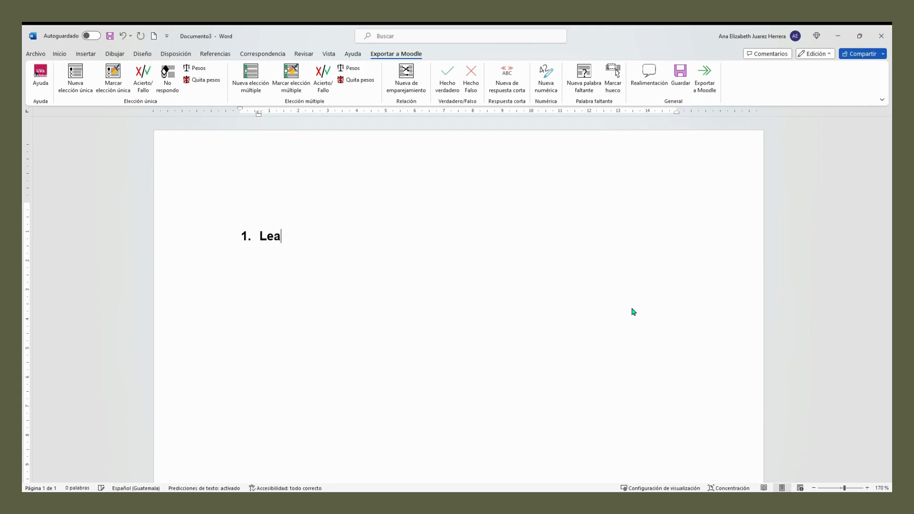
pyautogui.write(' cada enunc')
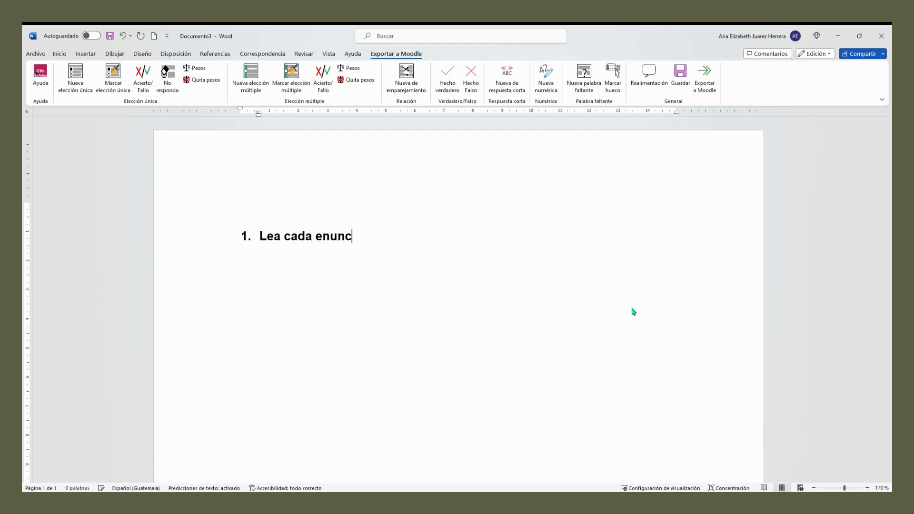
pyautogui.write('iado y seleccione e')
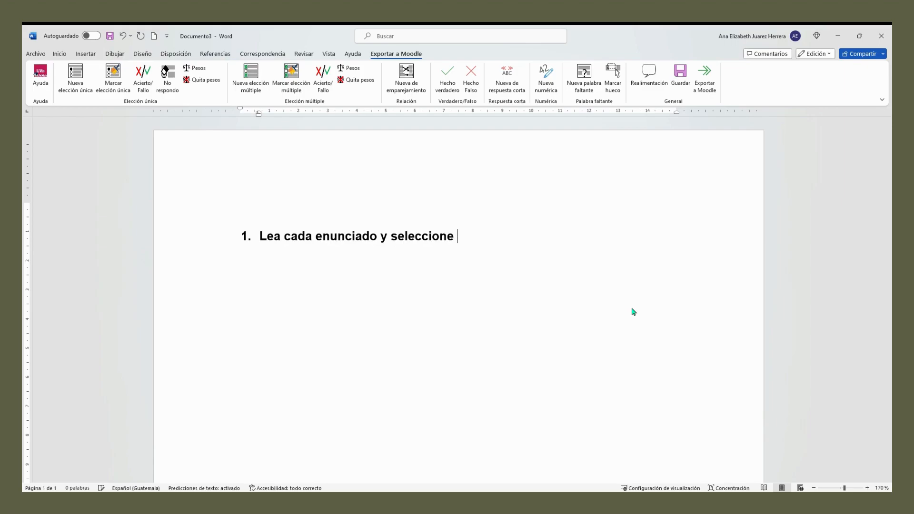
pyautogui.write('el concepto c')
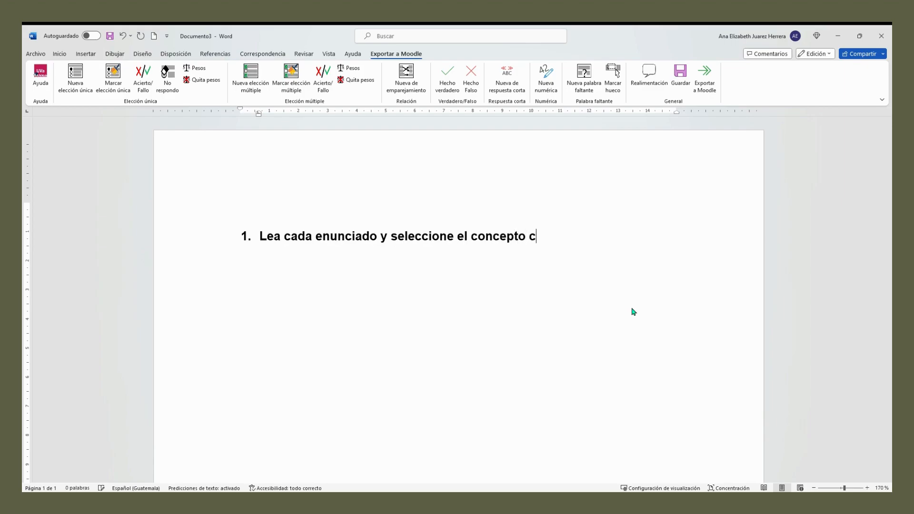
pyautogui.write('orrecto')
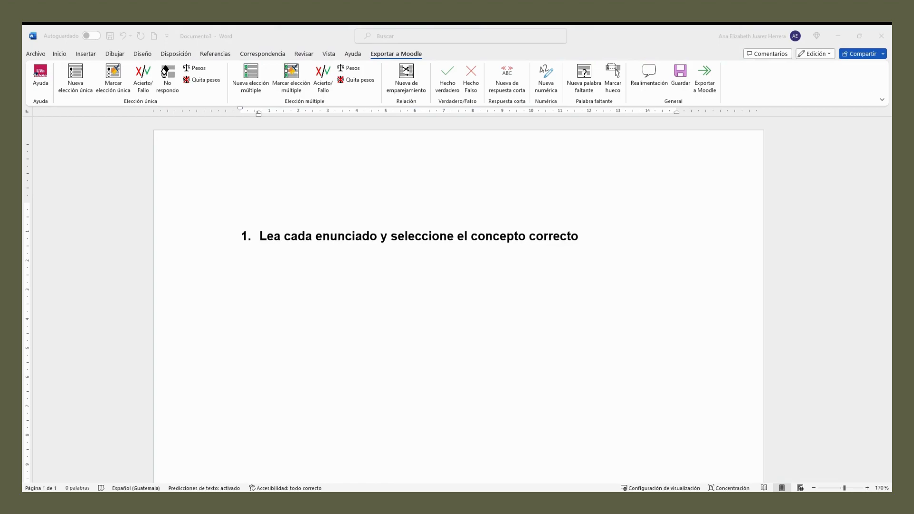
pyautogui.click(556, 247)
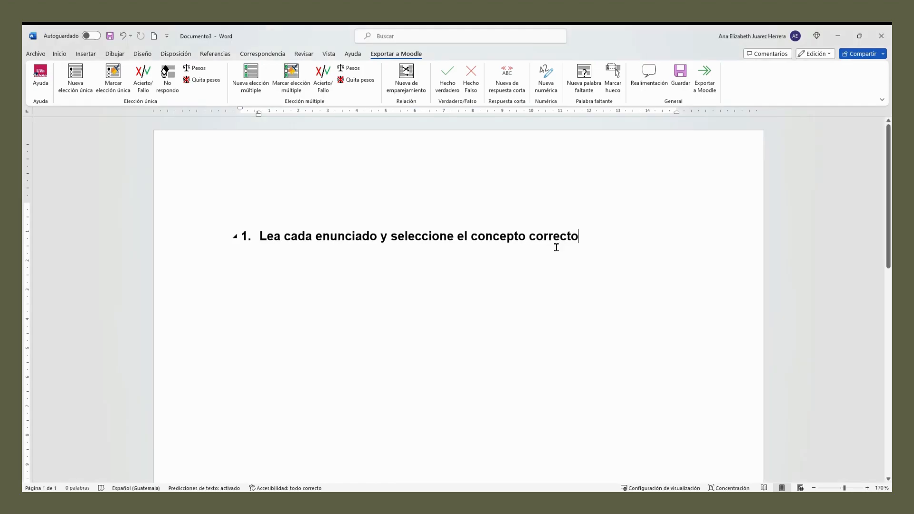
# - Paste "Estudia la forma (estructura) del pensamiento sin aludir a su contenido" as plain text for the first statement below the prompt
pyautogui.press('Return')
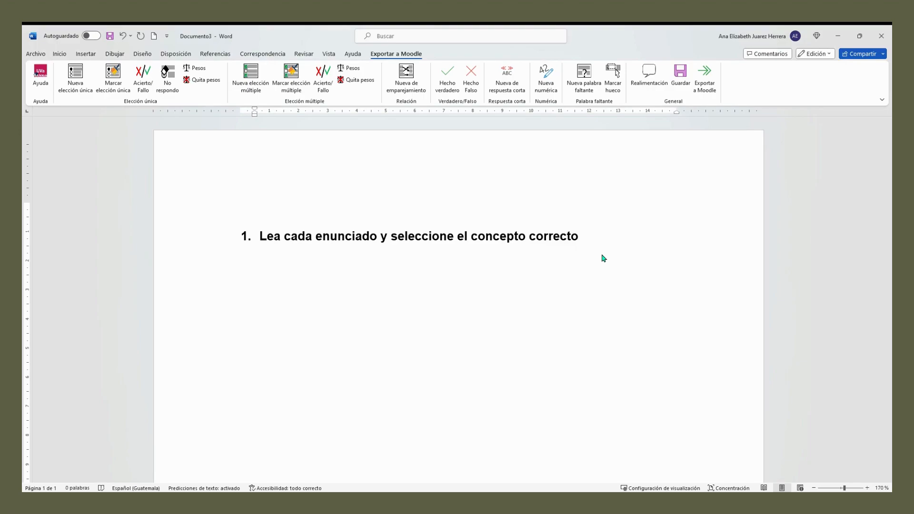
pyautogui.click(59, 58)
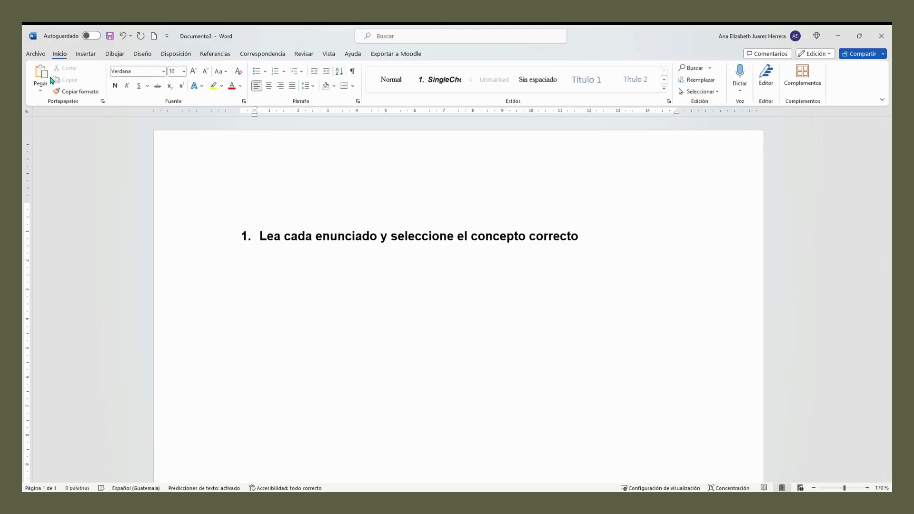
pyautogui.click(40, 90)
pyautogui.click(67, 119)
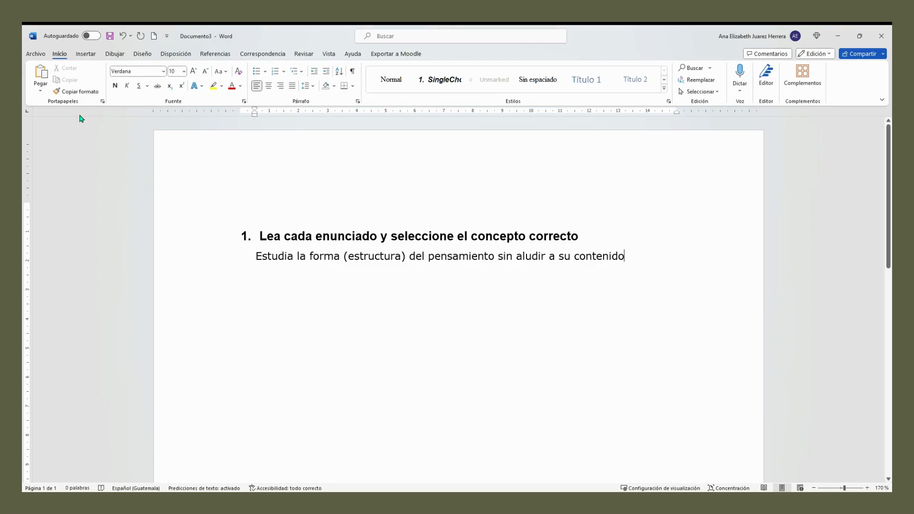
pyautogui.press('Return')
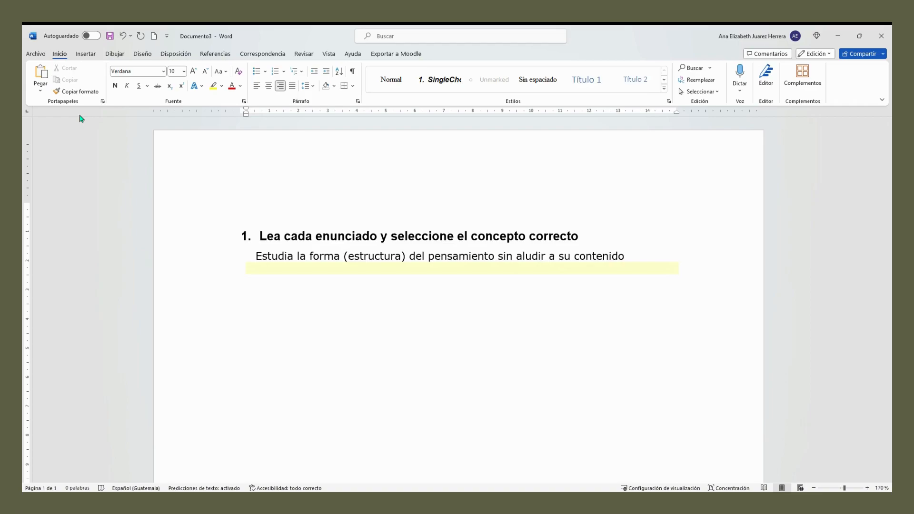
# - Enter "Lógica Formal" as the matching answer on the highlighted line below the first statement
pyautogui.hotkey('alt', 'Tab')
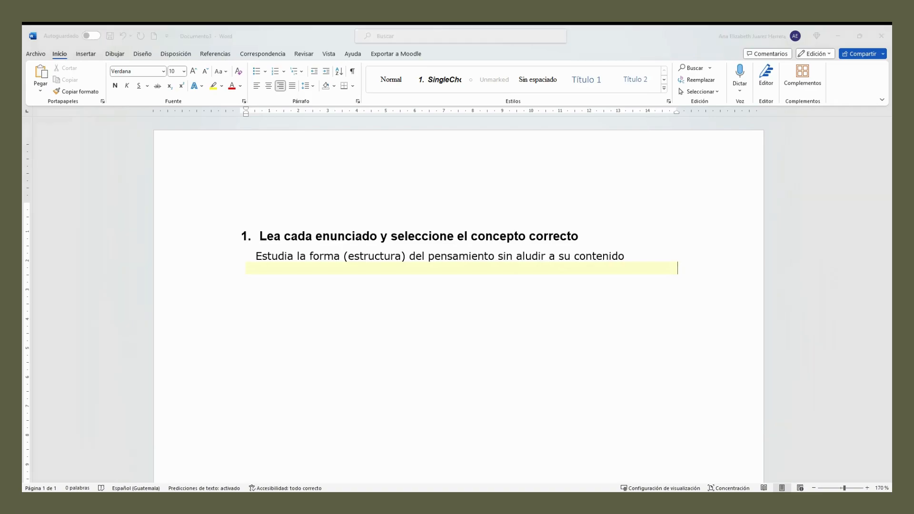
pyautogui.hotkey('alt', 'Tab')
pyautogui.write('Lo')
pyautogui.press('BackSpace')
pyautogui.write('ógica ')
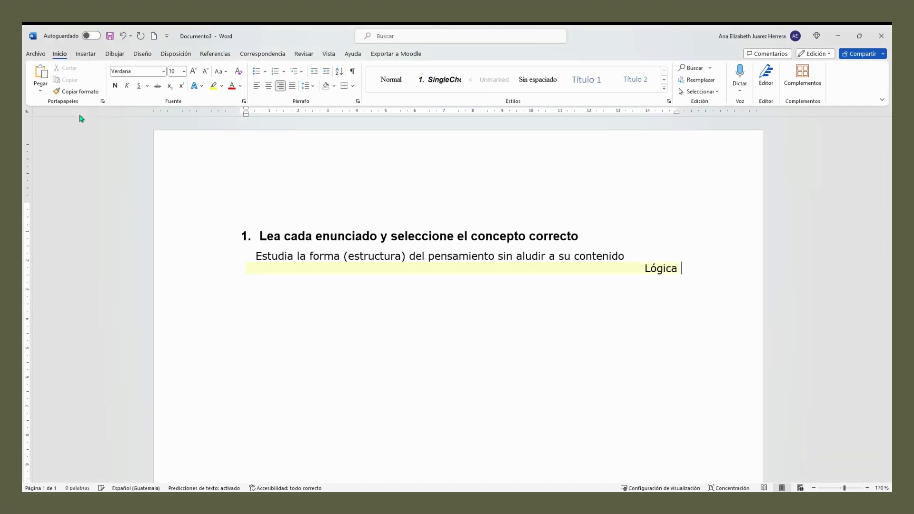
pyautogui.write('Formal')
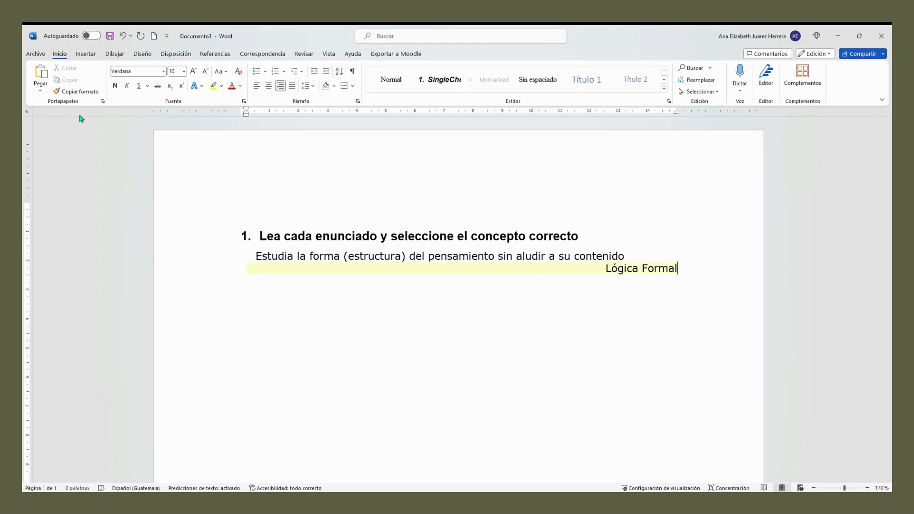
pyautogui.press('Return')
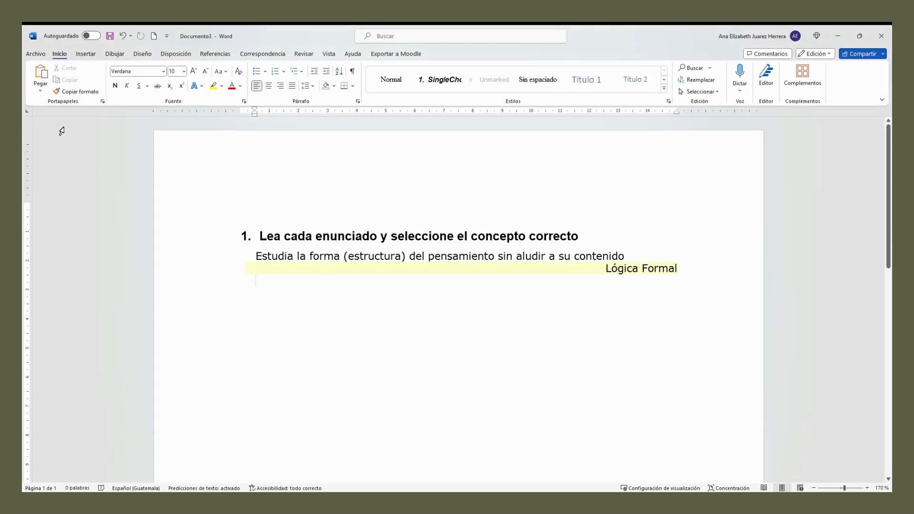
# - Paste "Se considera el fundador de la lógica como propedéutica" as plain text for the second statement
pyautogui.click(49, 100)
pyautogui.click(80, 120)
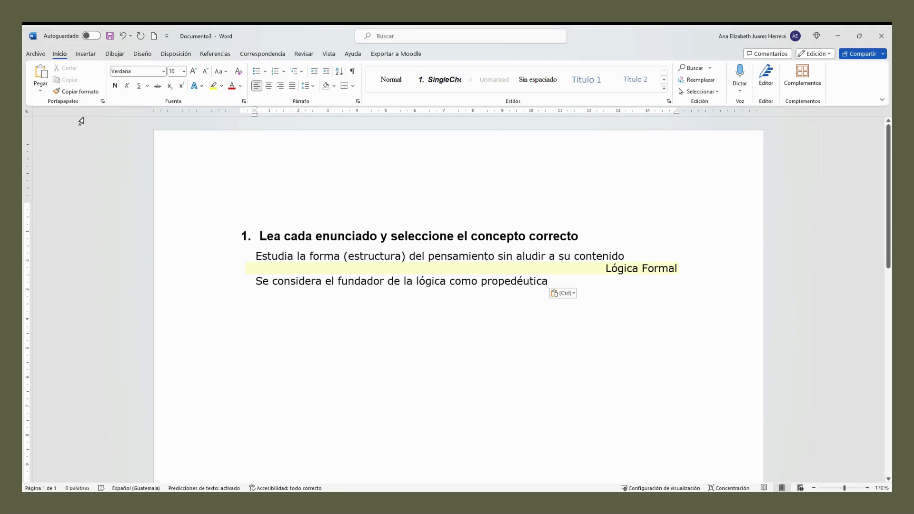
pyautogui.press('Return')
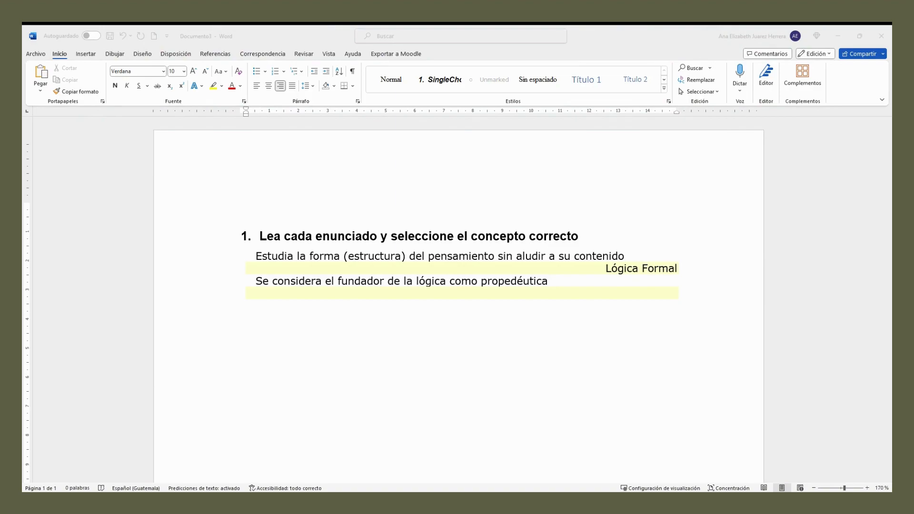
# - Enter "Aristóteles" as the matching answer on the highlighted line below the second statement
pyautogui.hotkey('alt', 'Tab')
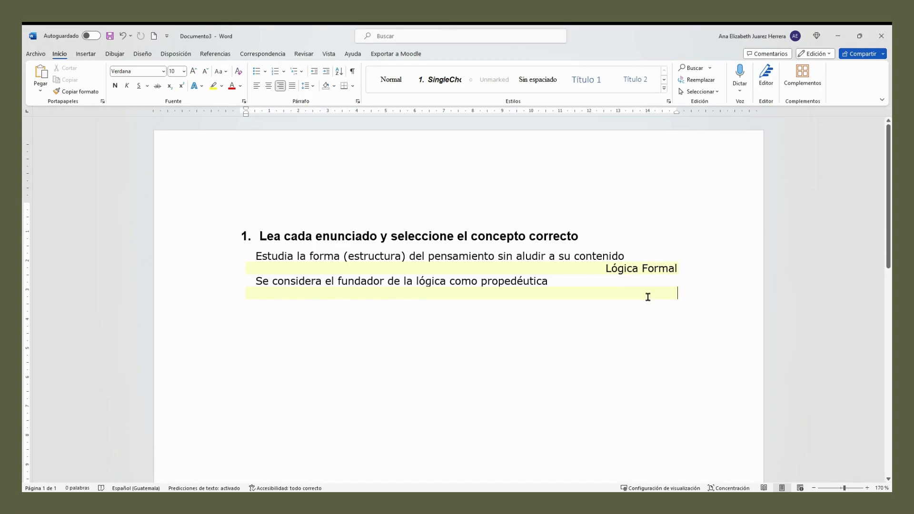
pyautogui.write('A')
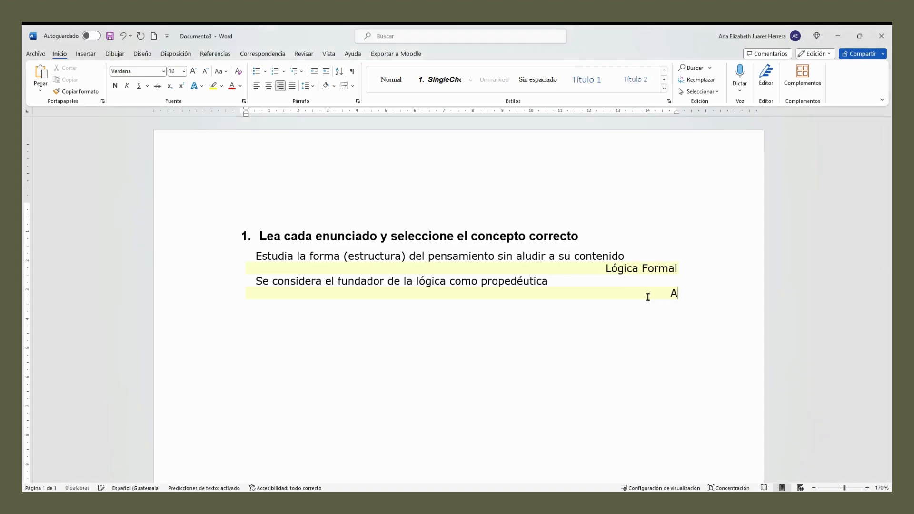
pyautogui.write('ristóteles')
pyautogui.press('Return')
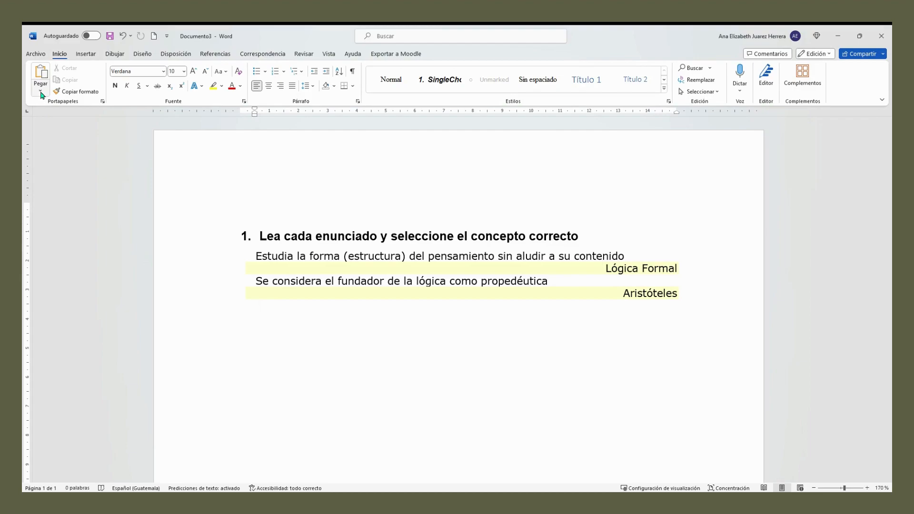
# - Paste the third statement, beginning "Complementa a la lógica formal en el estudio del pensamiento", as plain text and remove its final period
pyautogui.click(41, 91)
pyautogui.click(74, 123)
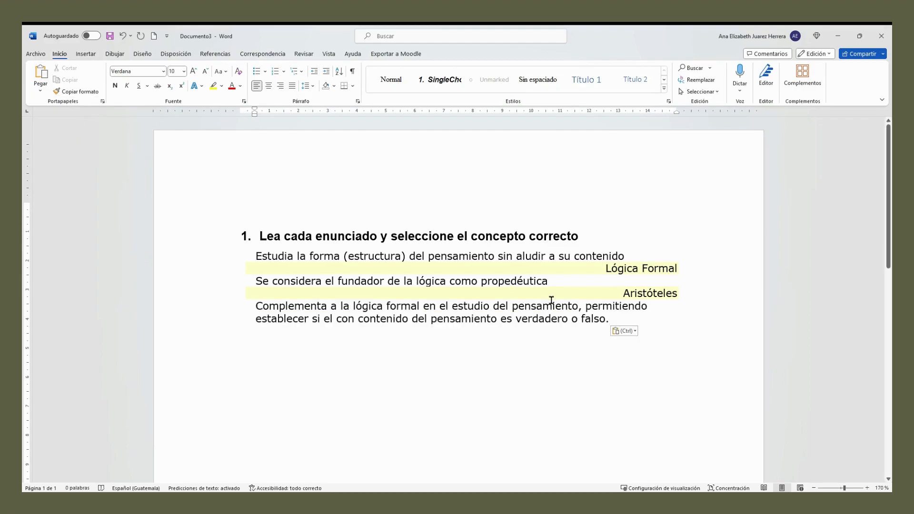
pyautogui.press('BackSpace')
pyautogui.press('Return')
# - Paste "Lógica Dialéctica" from the source window as the matching answer to the third statement
pyautogui.hotkey('alt', 'Tab')
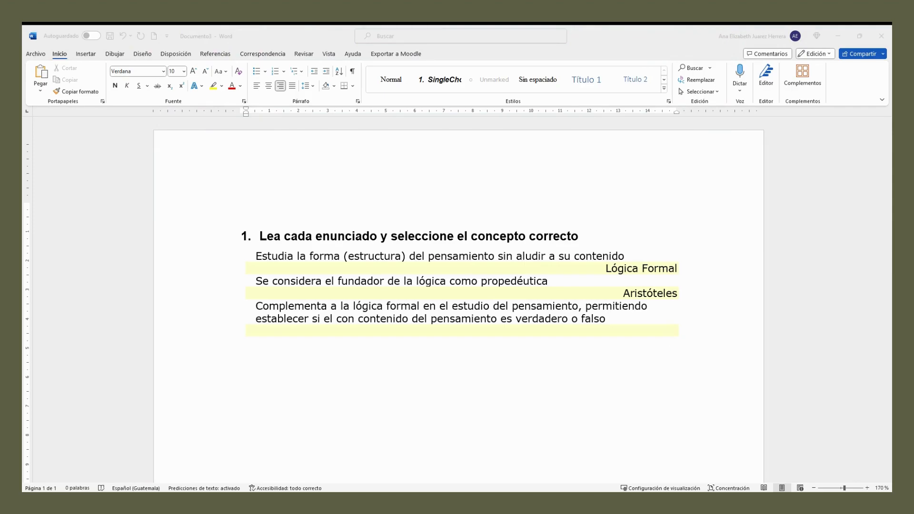
pyautogui.hotkey('alt', 'Tab')
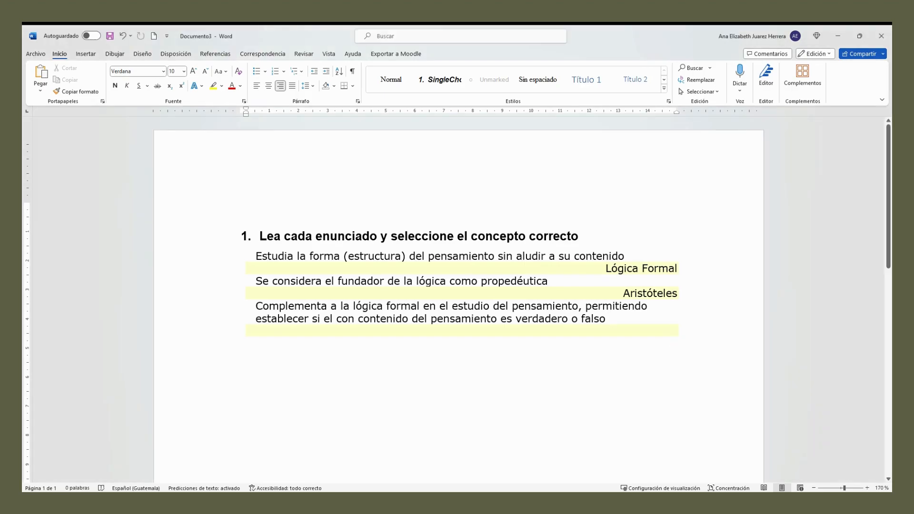
pyautogui.click(40, 91)
pyautogui.click(74, 122)
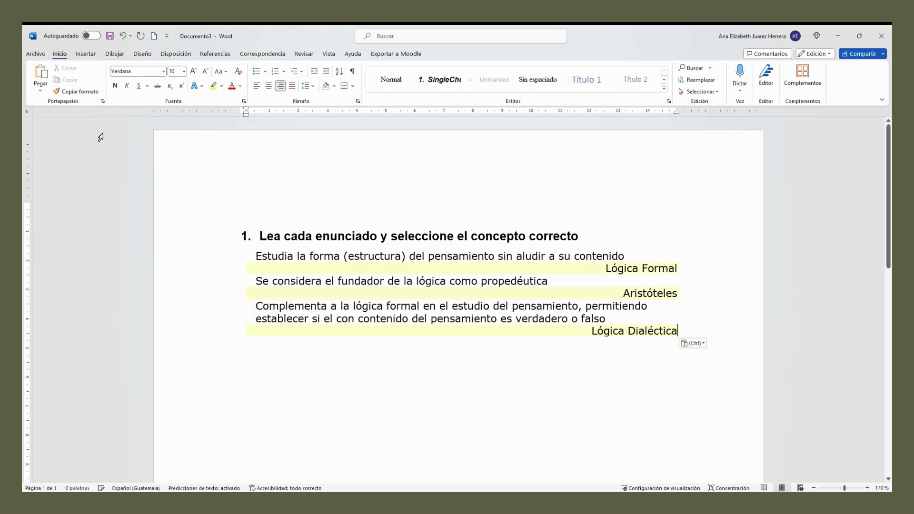
# - Paste "Se considera como la síntesis mental de las propiedades esenciales del objeto" from the source window as plain text for the fourth statement
pyautogui.hotkey('alt', 'Tab')
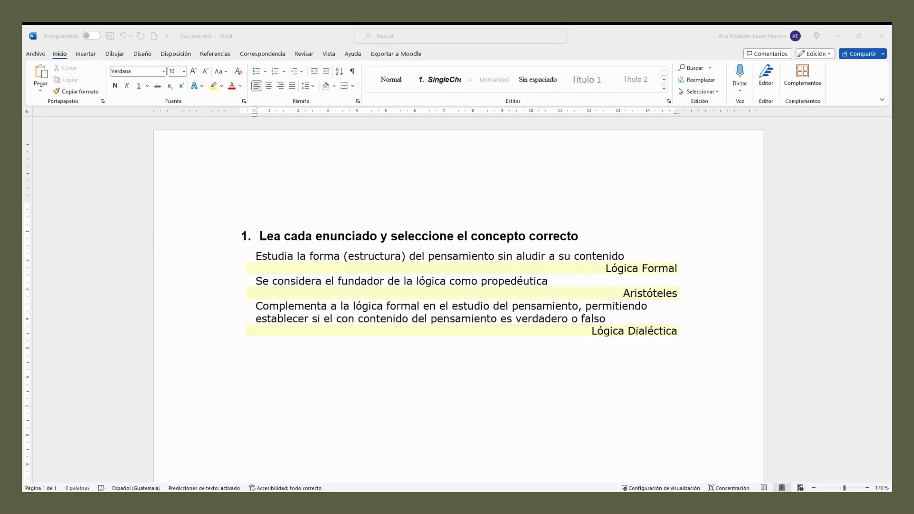
pyautogui.hotkey('alt', 'Tab')
pyautogui.click(41, 90)
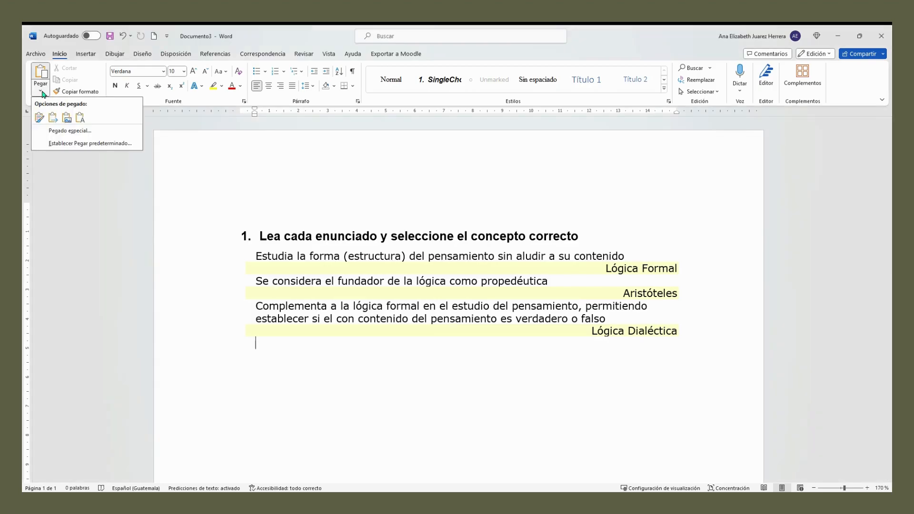
pyautogui.click(79, 119)
pyautogui.press('Return')
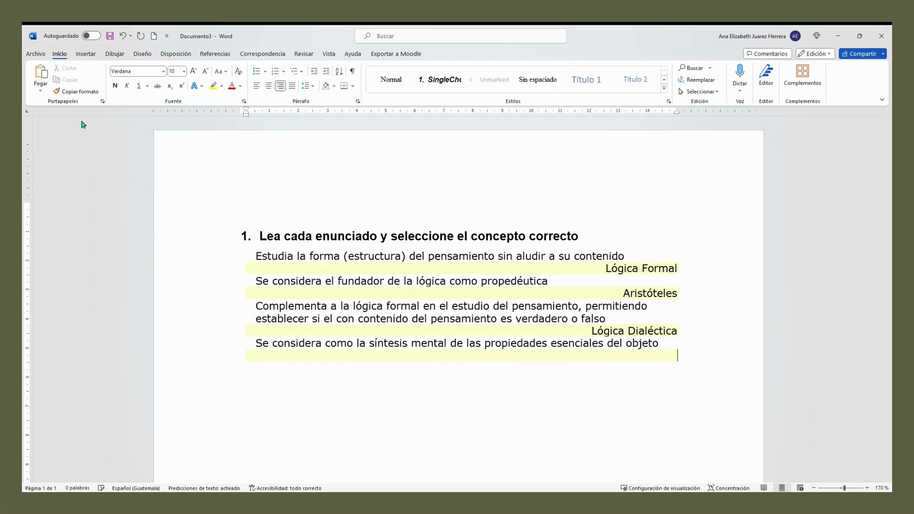
# - Paste "Concepto" from the source window as plain text for the matching answer to the fourth statement
pyautogui.hotkey('alt', 'Tab')
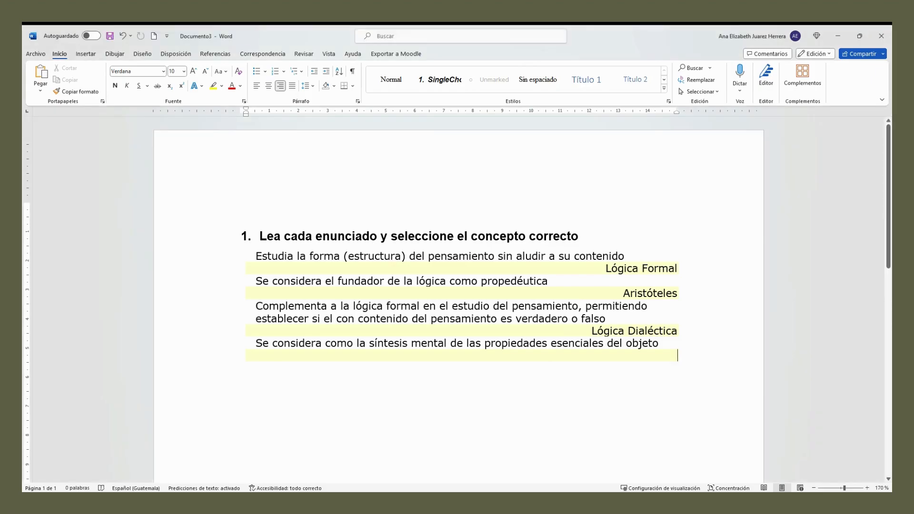
pyautogui.click(38, 92)
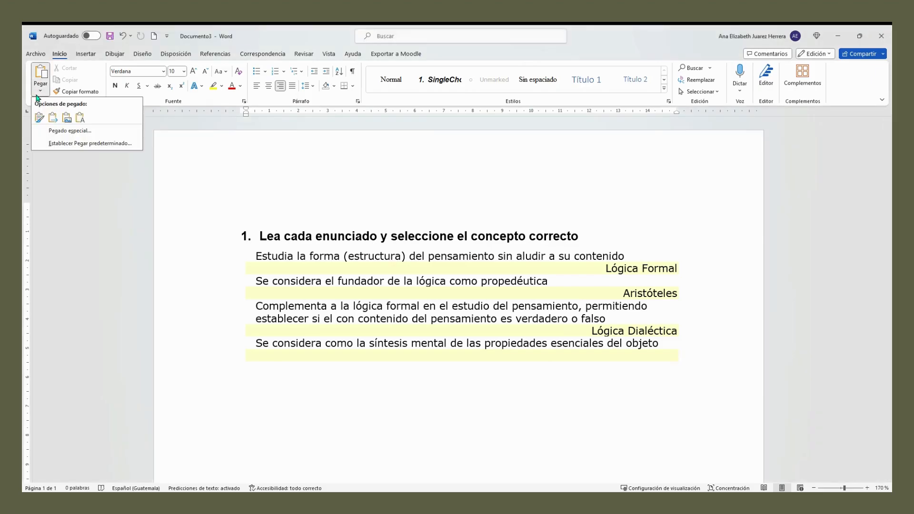
pyautogui.click(79, 117)
pyautogui.press('Return')
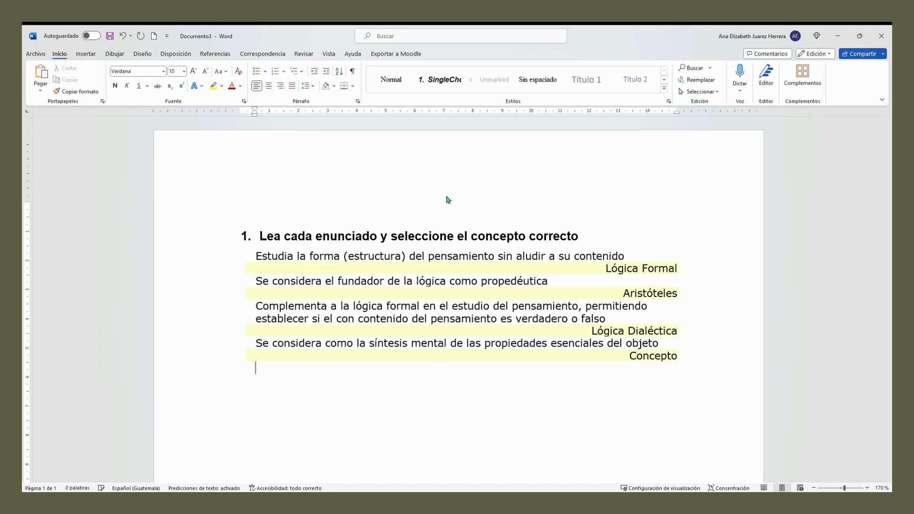
# - Paste "Es un producto de un proceso psicológico" from the source window as plain text for the fifth statement
pyautogui.hotkey('alt', 'Tab')
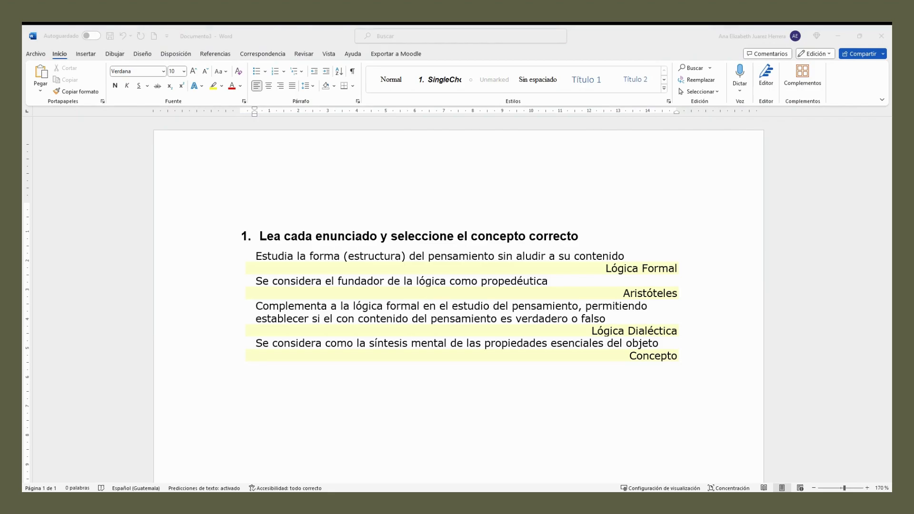
pyautogui.hotkey('alt', 'Tab')
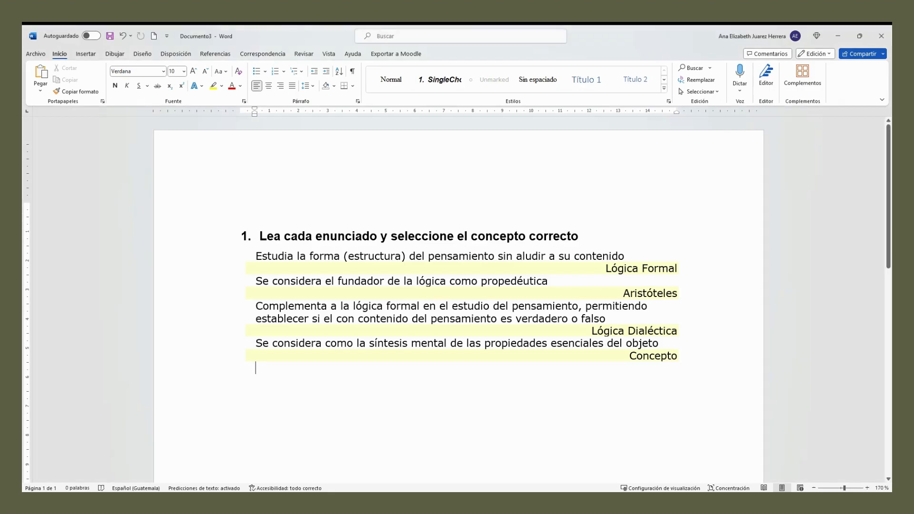
pyautogui.click(40, 93)
pyautogui.click(79, 117)
pyautogui.hotkey('alt', 'Tab')
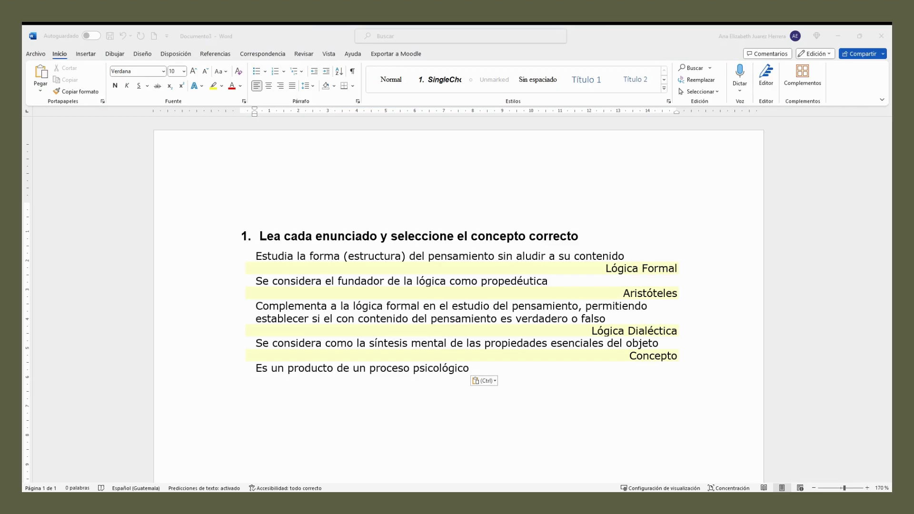
# - Paste "El pensamiento" from the source window as the matching answer to the fifth statement
pyautogui.hotkey('alt', 'Tab')
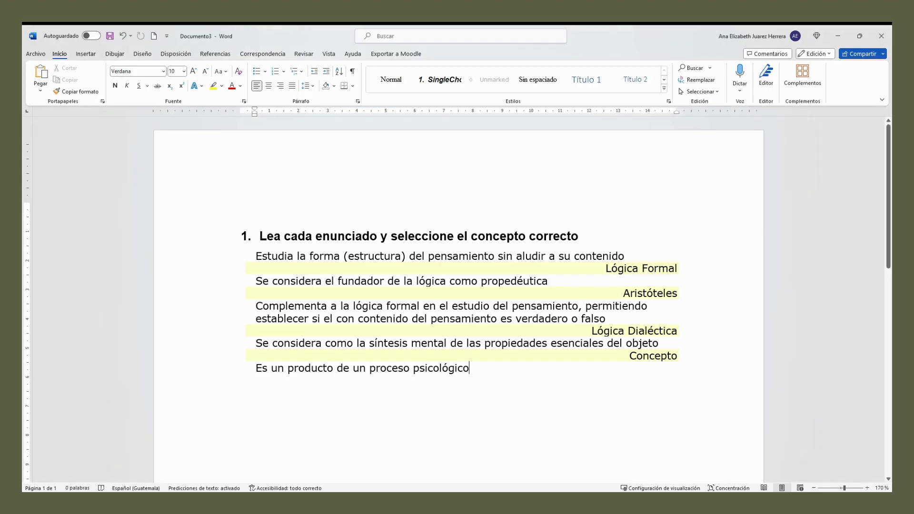
pyautogui.press('Return')
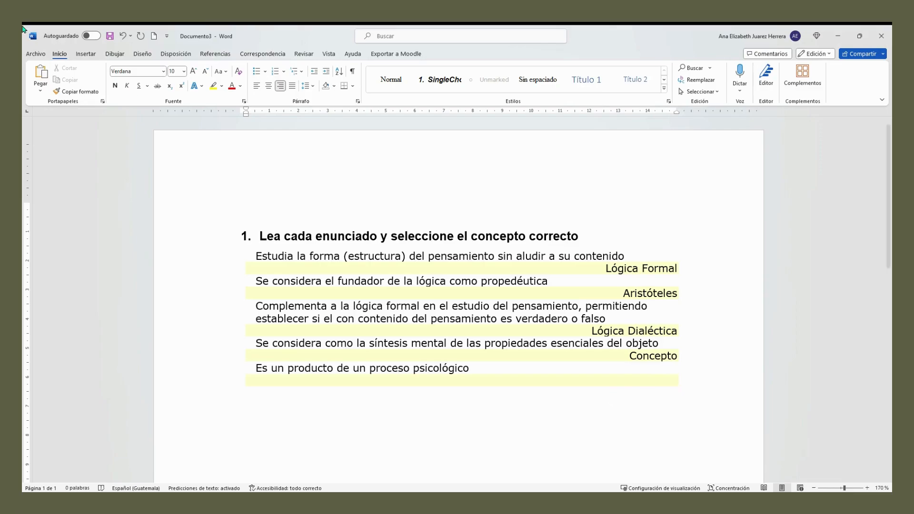
pyautogui.click(40, 89)
pyautogui.click(80, 118)
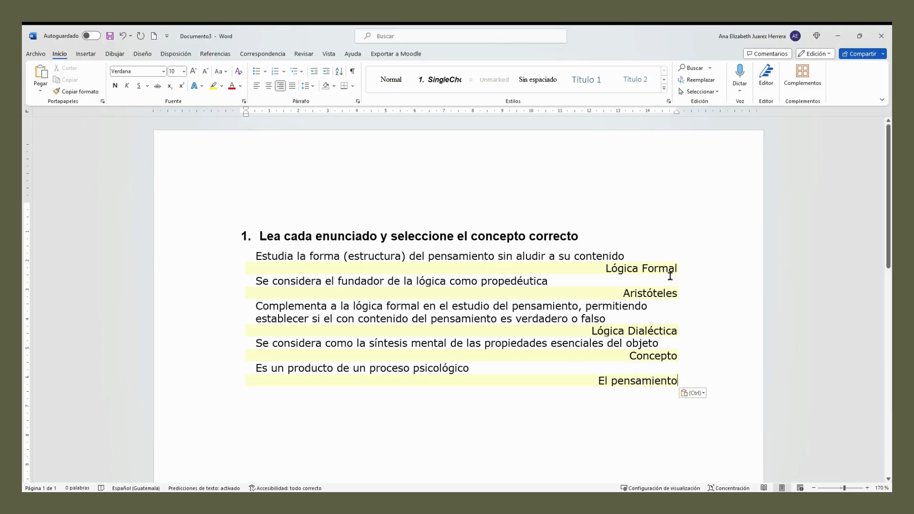
pyautogui.moveTo(648, 268); pyautogui.dragTo(676, 380)
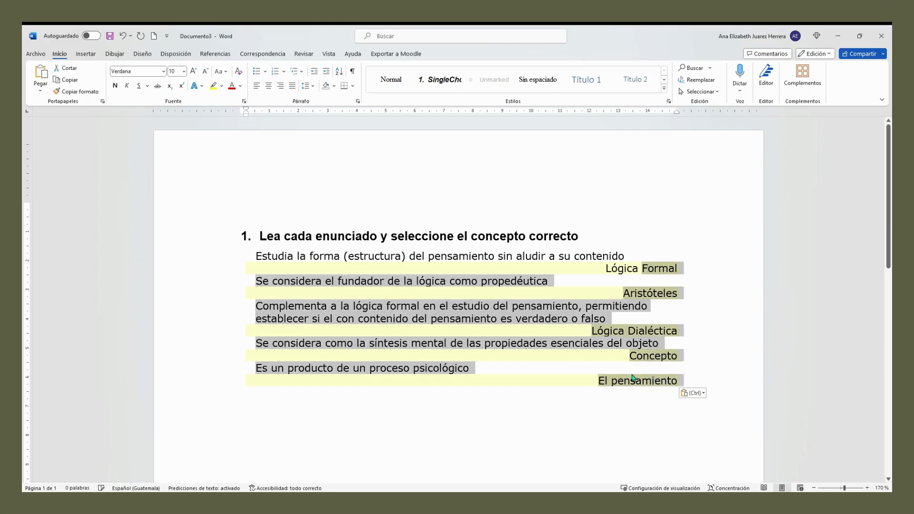
pyautogui.moveTo(494, 365); pyautogui.dragTo(252, 262)
pyautogui.click(710, 325)
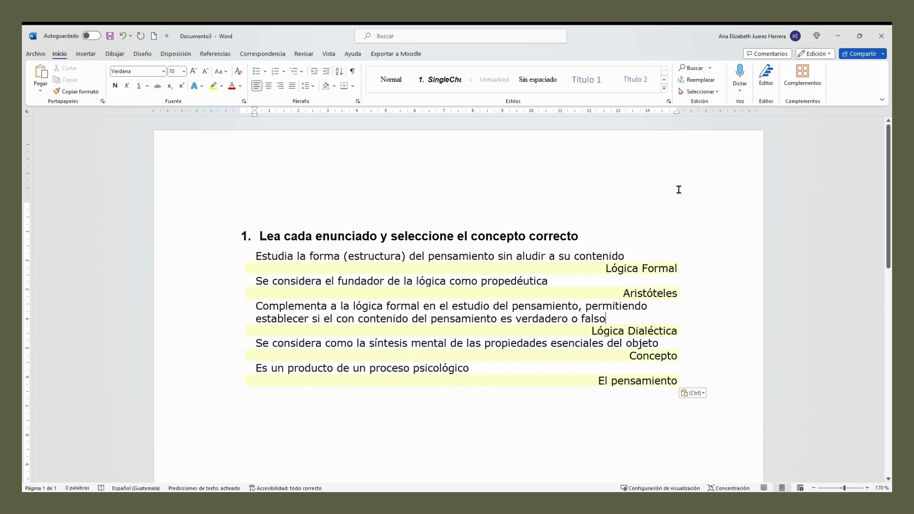
# - Insert a second matching question placeholder below the first question and remove it again
pyautogui.click(392, 53)
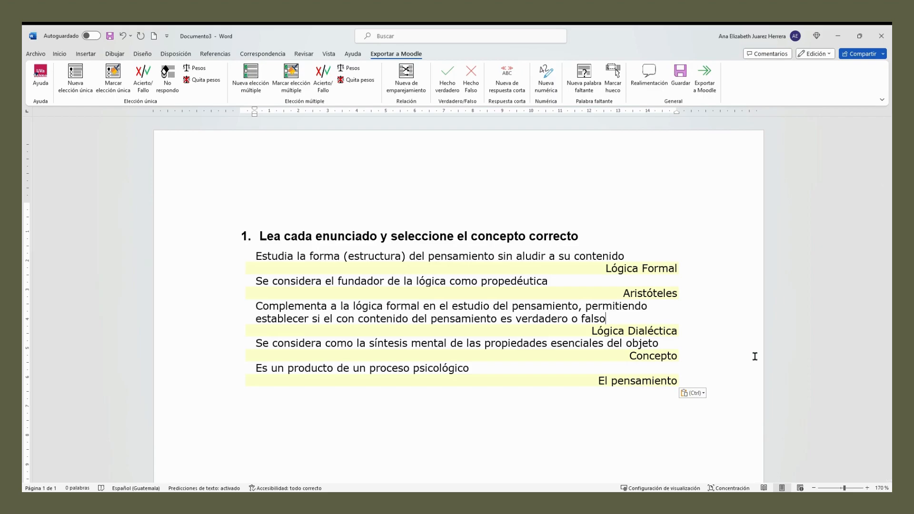
pyautogui.click(740, 374)
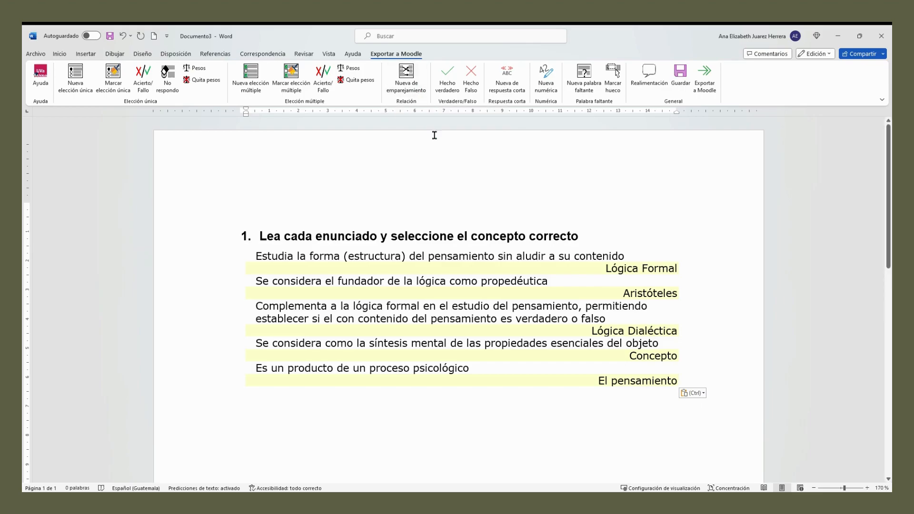
pyautogui.click(414, 94)
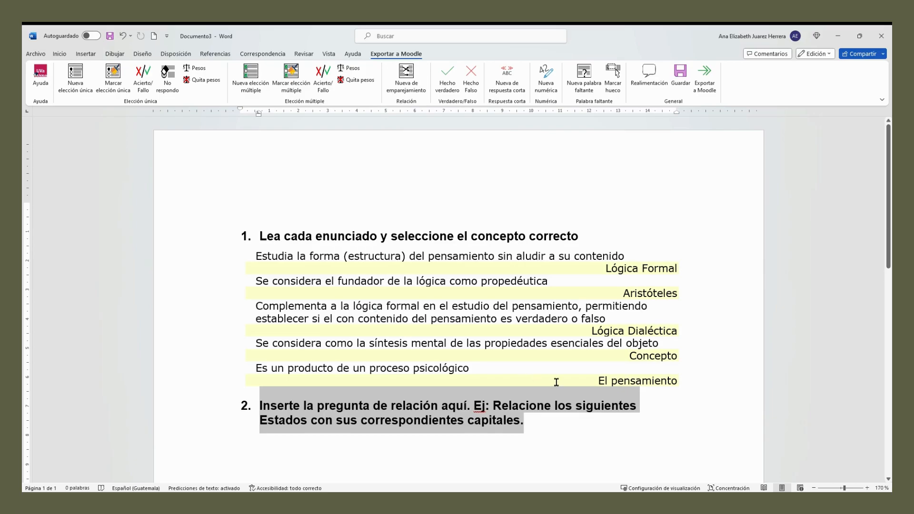
pyautogui.press('Delete')
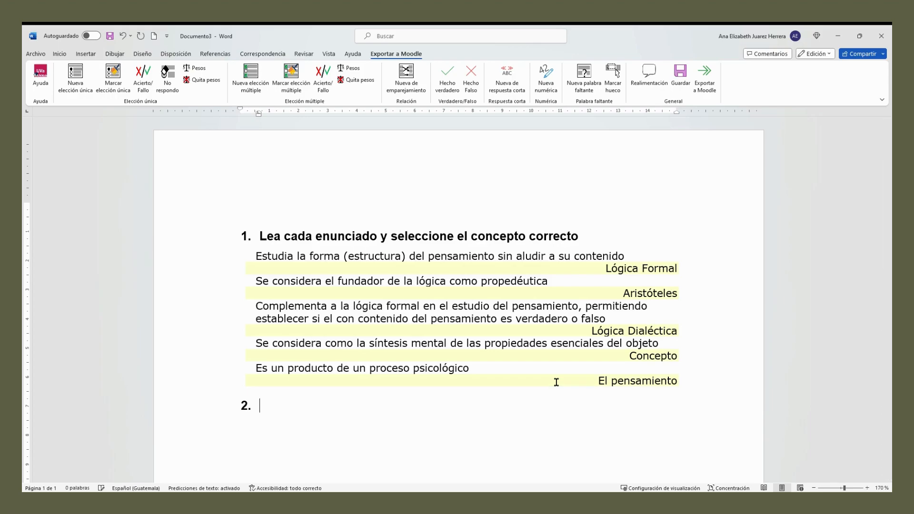
pyautogui.press('BackSpace')
pyautogui.press('BackSpace')
pyautogui.press('BackSpace')
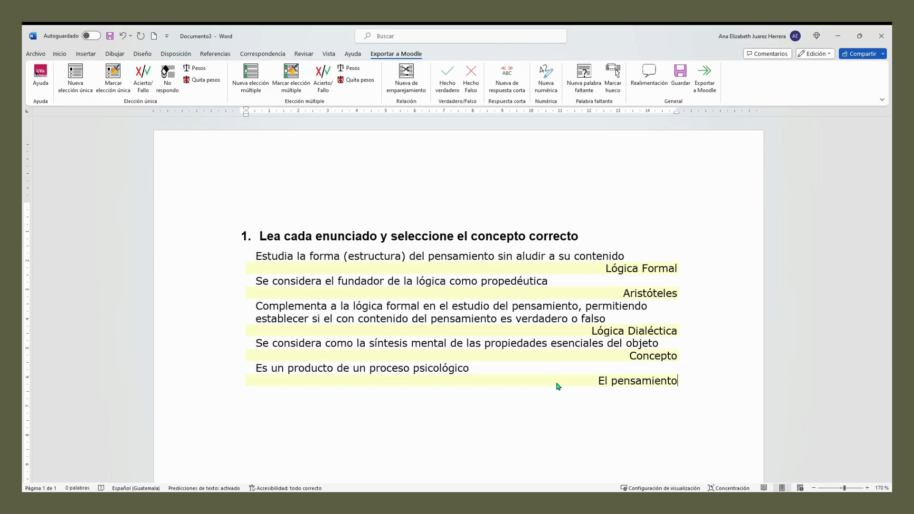
# - Save the document in the Descargas folder as "ejemplo pregunta emparejamiento"
pyautogui.click(681, 78)
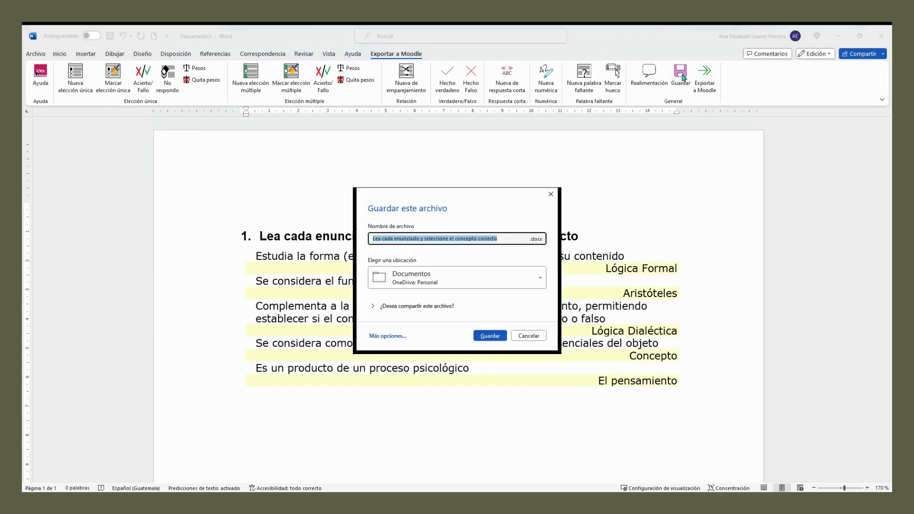
pyautogui.click(429, 280)
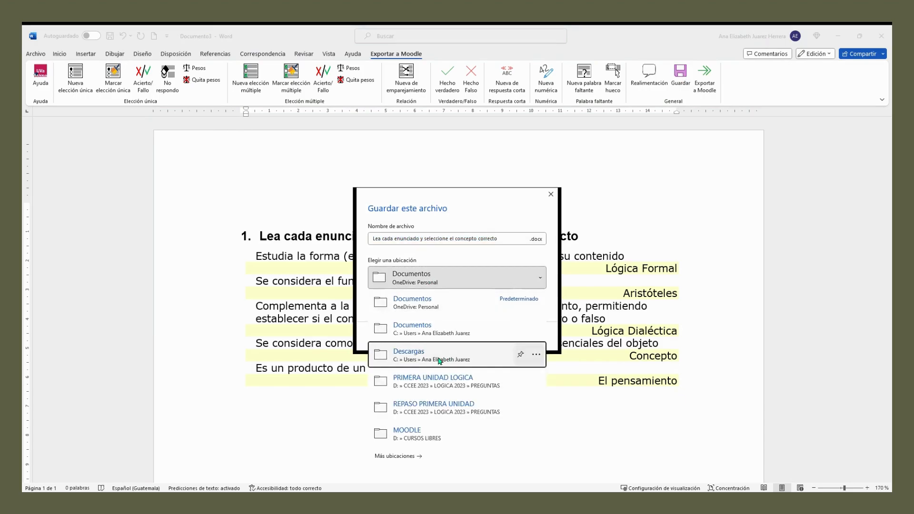
pyautogui.click(438, 360)
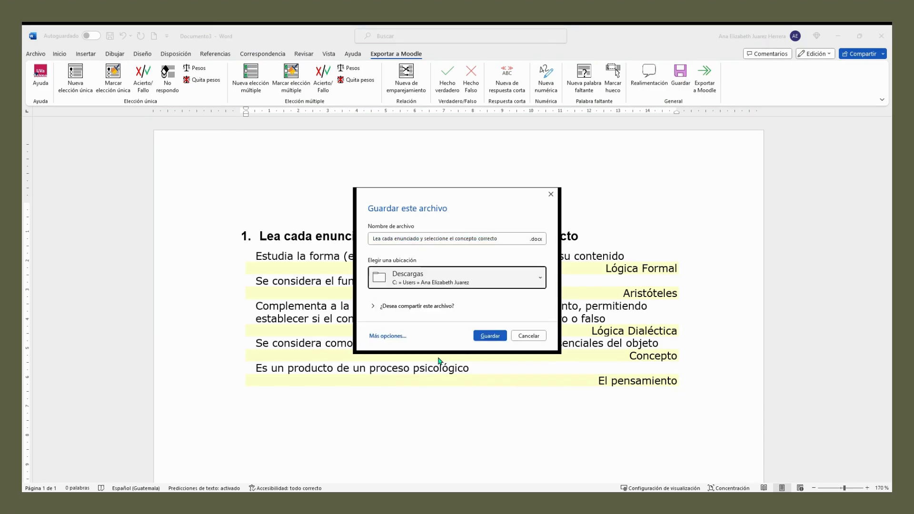
pyautogui.click(506, 241)
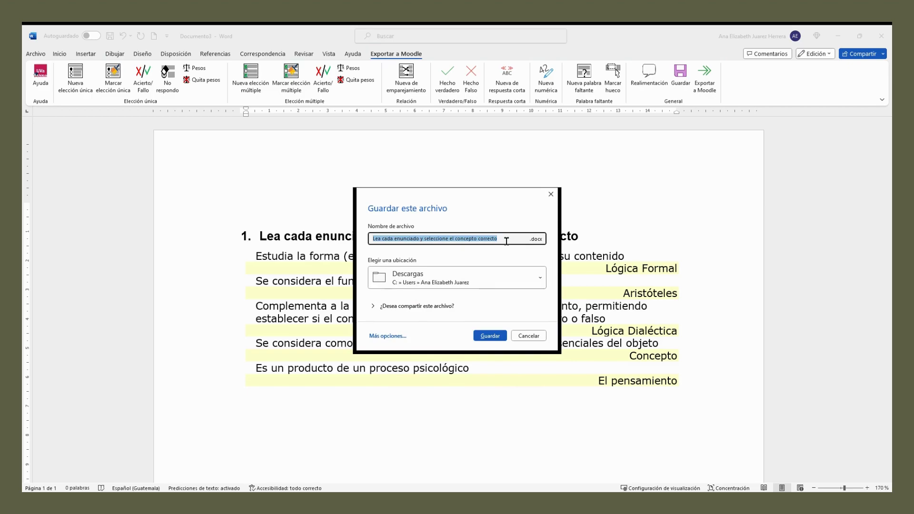
pyautogui.write('ejemplo e')
pyautogui.press('BackSpace')
pyautogui.write('preg')
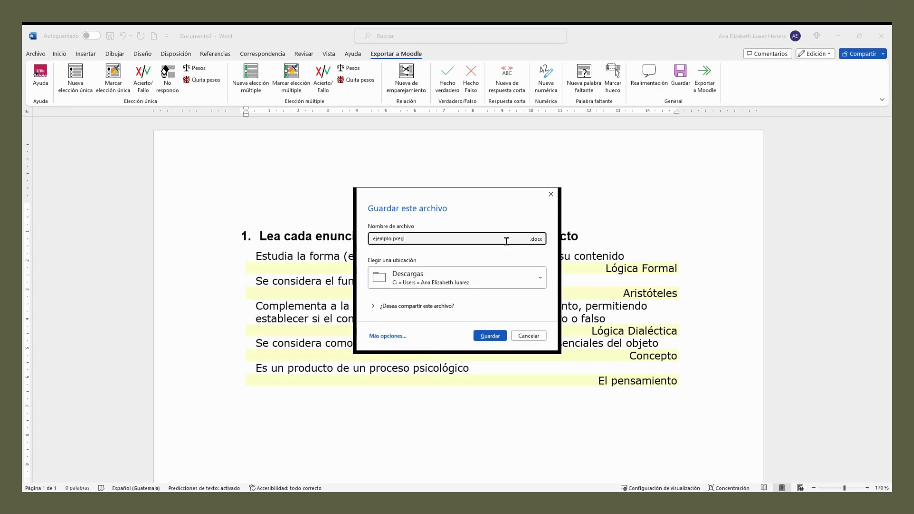
pyautogui.write('unta emparejamiento')
pyautogui.click(483, 334)
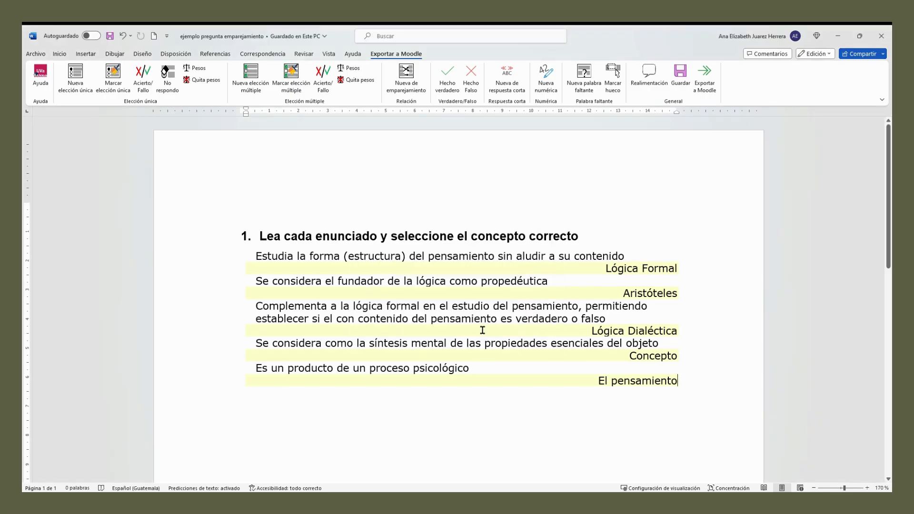
# - Export the question for Moodle as the plain text file "ejemplo pregunta emparejamiento" in Descargas
pyautogui.click(708, 91)
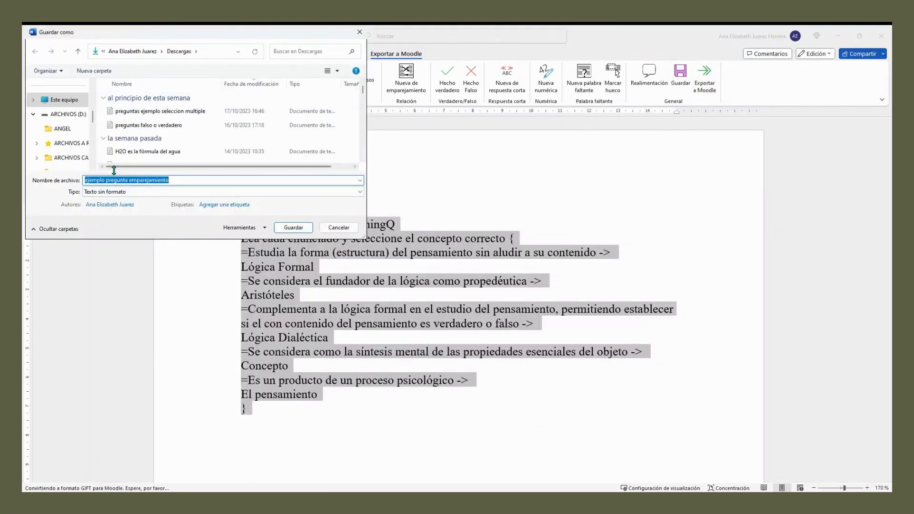
pyautogui.click(277, 227)
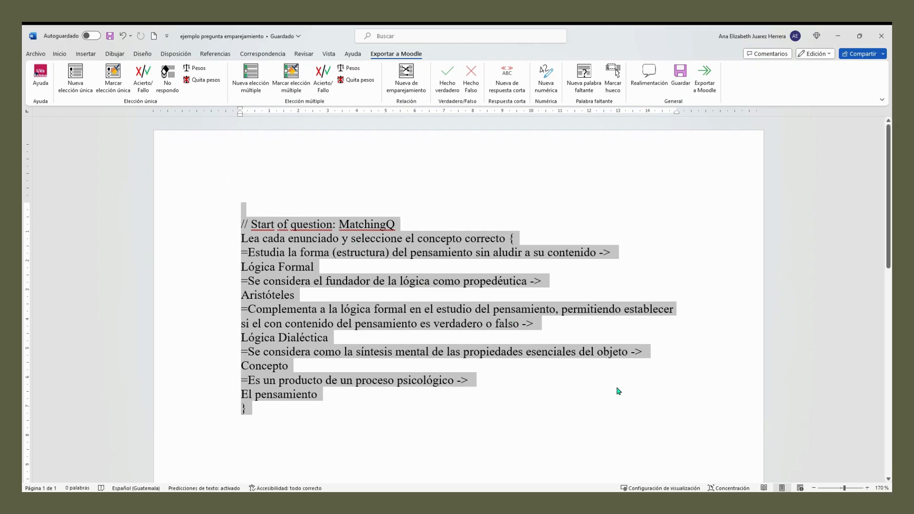
# - Switch to Moodle, turn on edit mode and open the course CURSO MOODLE 2023
pyautogui.hotkey('alt', 'Tab')
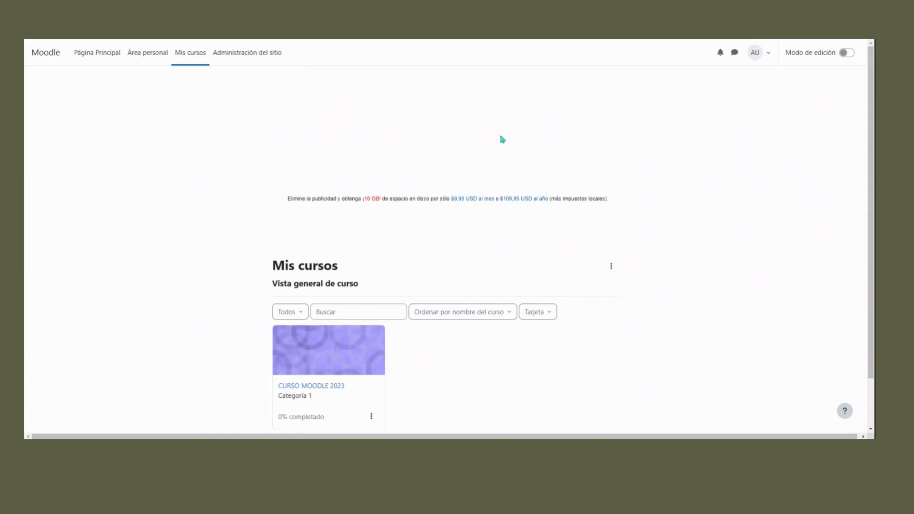
pyautogui.click(847, 53)
pyautogui.click(312, 386)
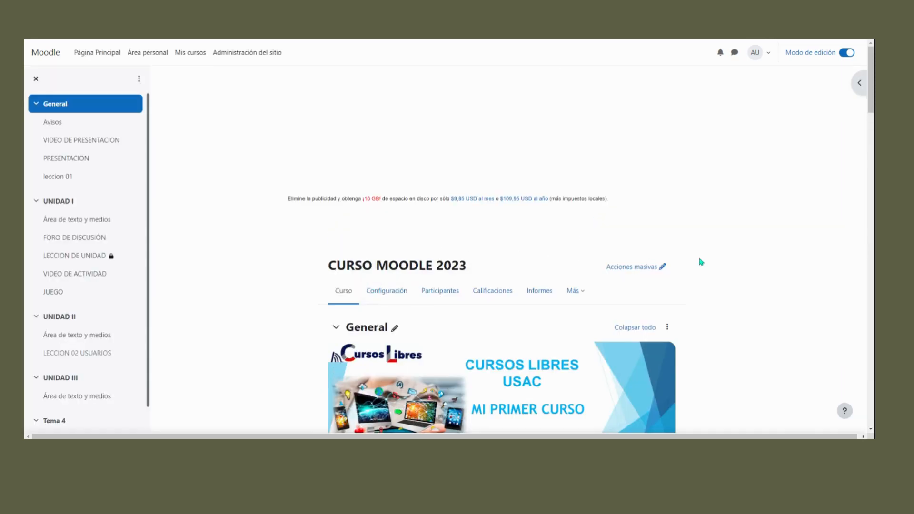
# - Open the course's question bank (Banco de preguntas)
pyautogui.scroll(-2, 750, 272)
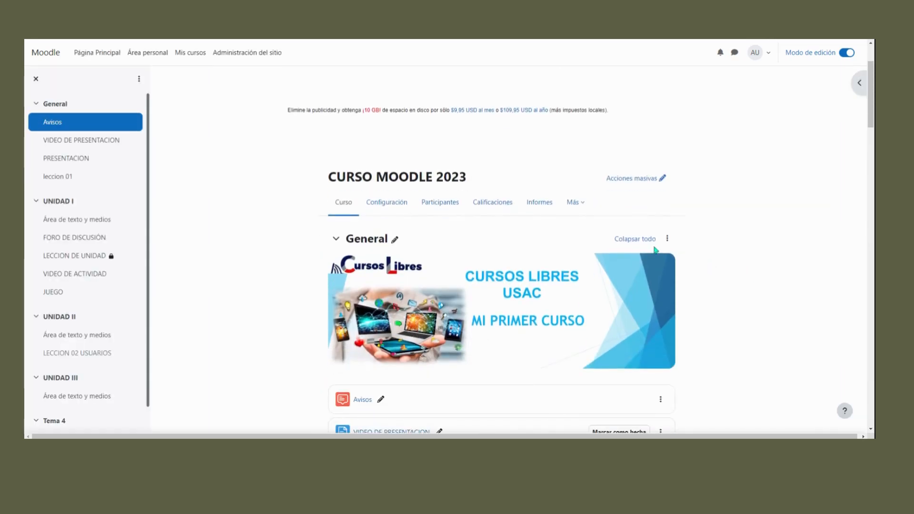
pyautogui.click(585, 205)
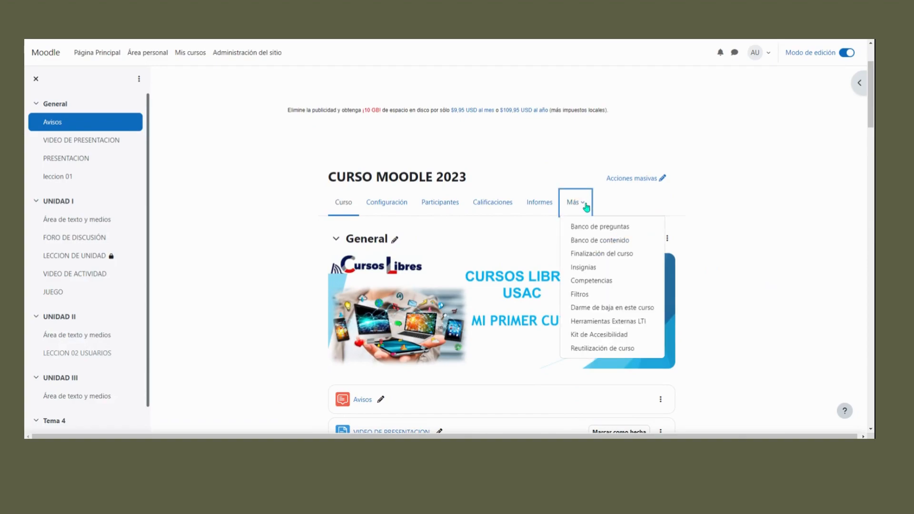
pyautogui.click(603, 227)
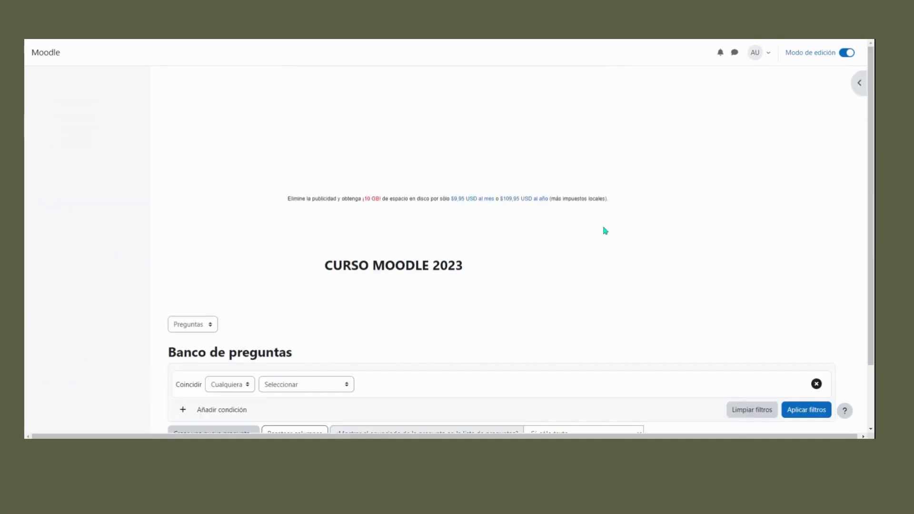
# - Review the question categories of the course and return to the question list
pyautogui.scroll(-2, 287, 319)
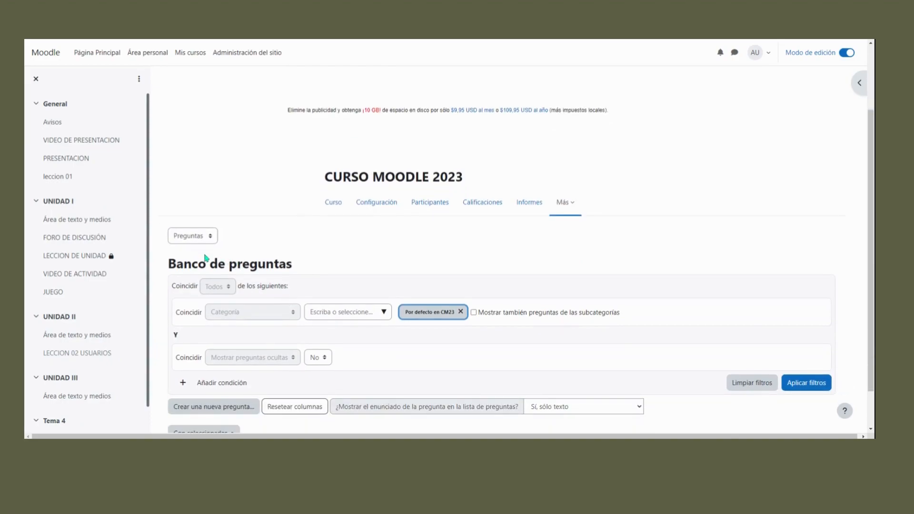
pyautogui.click(208, 240)
pyautogui.click(208, 248)
pyautogui.scroll(-4, 399, 259)
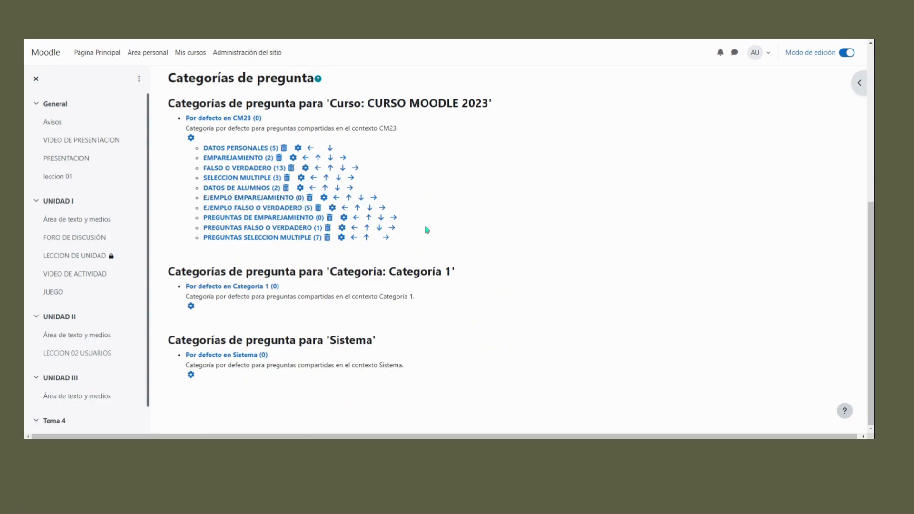
pyautogui.scroll(3, 428, 229)
pyautogui.click(194, 183)
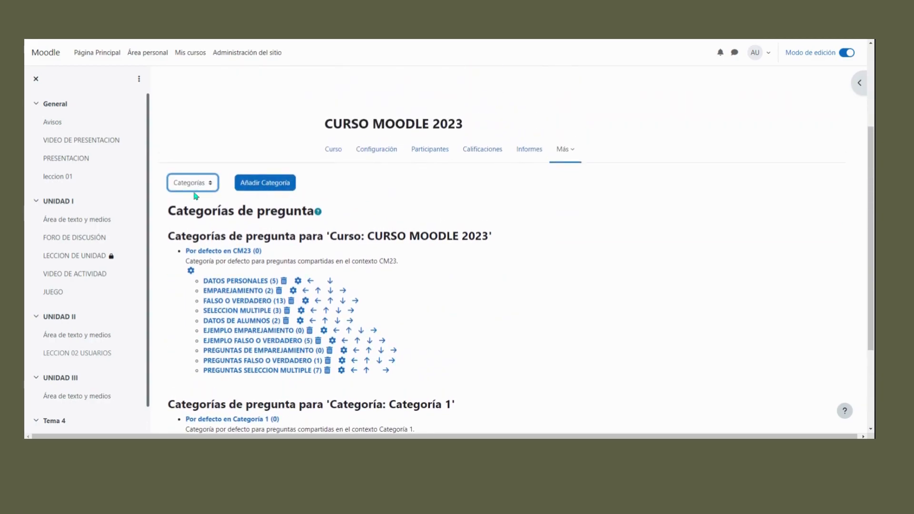
pyautogui.click(198, 202)
# - Open the question import page and choose Formato GIFT as the file format
pyautogui.click(206, 191)
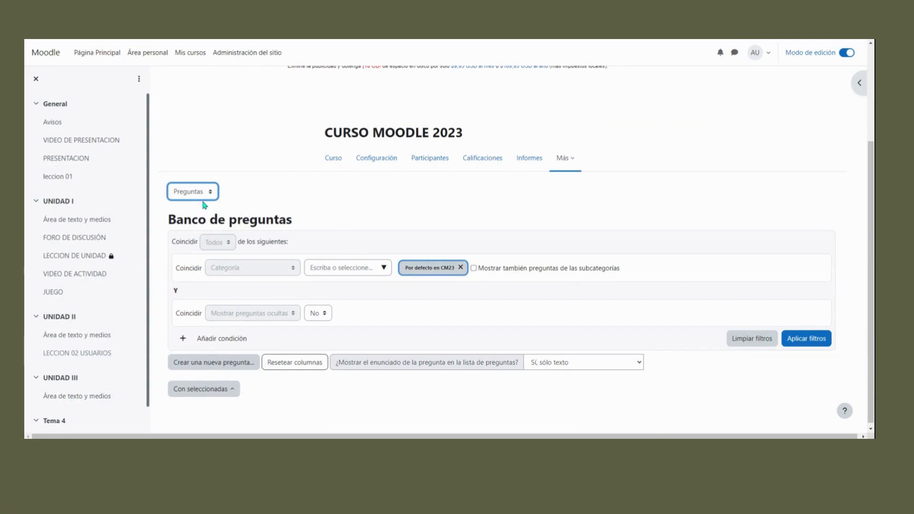
pyautogui.click(203, 222)
pyautogui.scroll(-2, 441, 256)
pyautogui.scroll(-1, 441, 256)
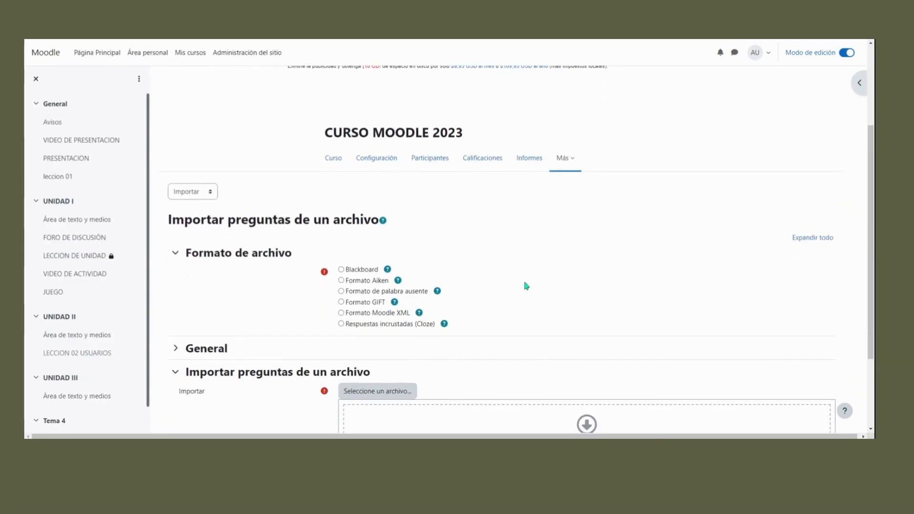
pyautogui.click(341, 302)
# - Set the category to import into to EJEMPLO EMPAREJAMIENTO in the General import settings
pyautogui.click(176, 349)
pyautogui.scroll(-3, 424, 326)
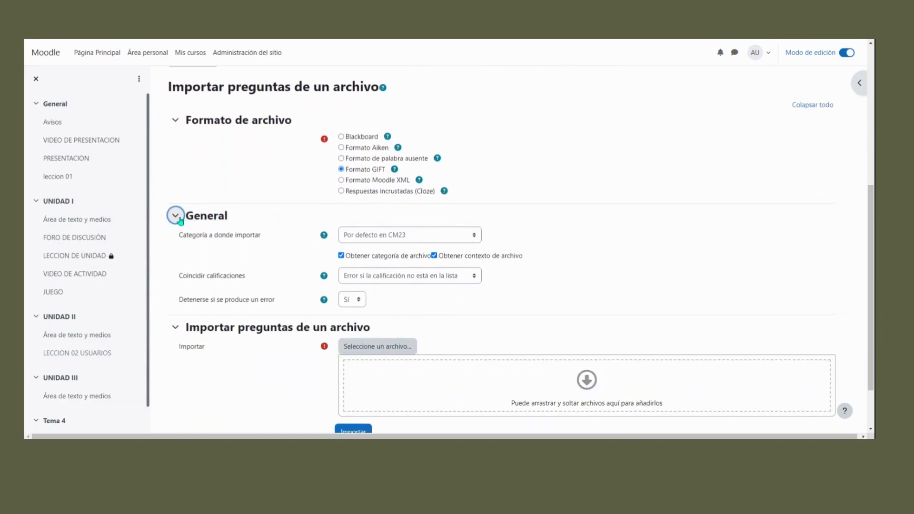
pyautogui.click(174, 218)
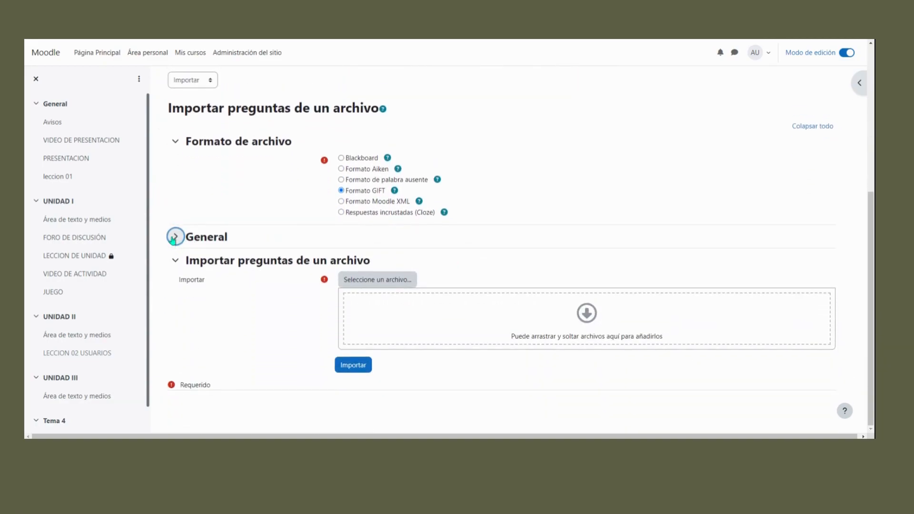
pyautogui.click(175, 238)
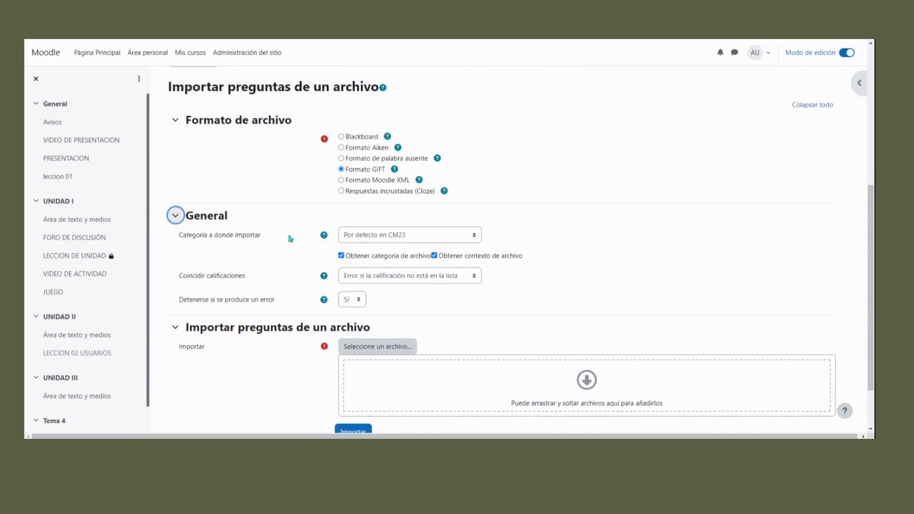
pyautogui.click(475, 236)
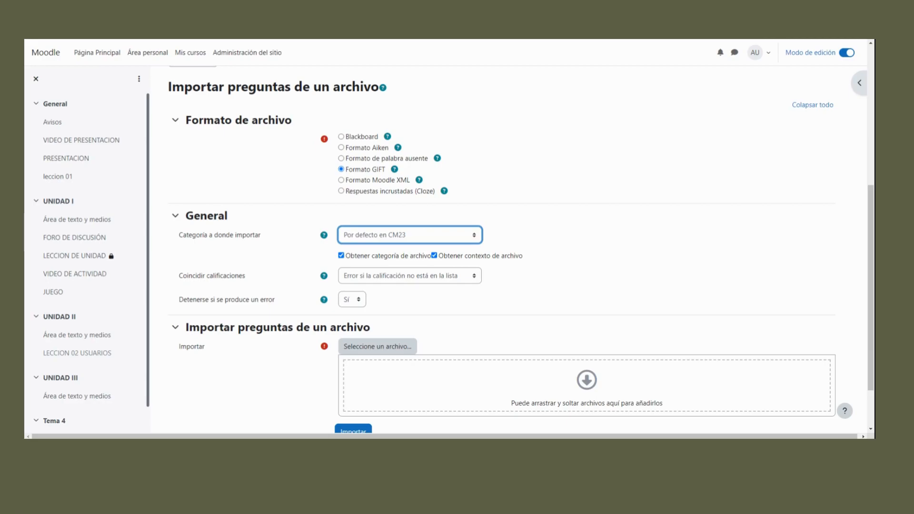
pyautogui.press('Down')
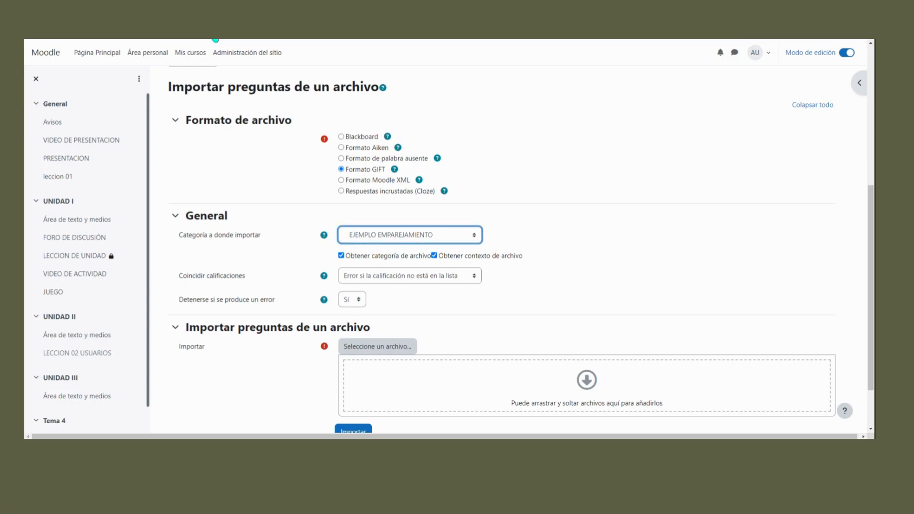
# - Add the exported file "ejemplo pregunta emparejamiento.txt" from the file window to the question import area
pyautogui.scroll(-2, 459, 283)
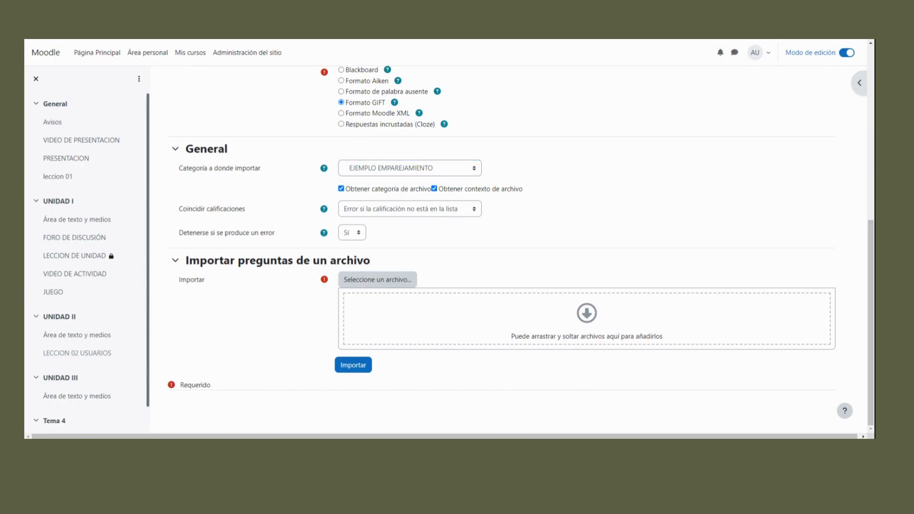
pyautogui.hotkey('alt', 'Tab')
pyautogui.moveTo(546, 328); pyautogui.dragTo(545, 339)
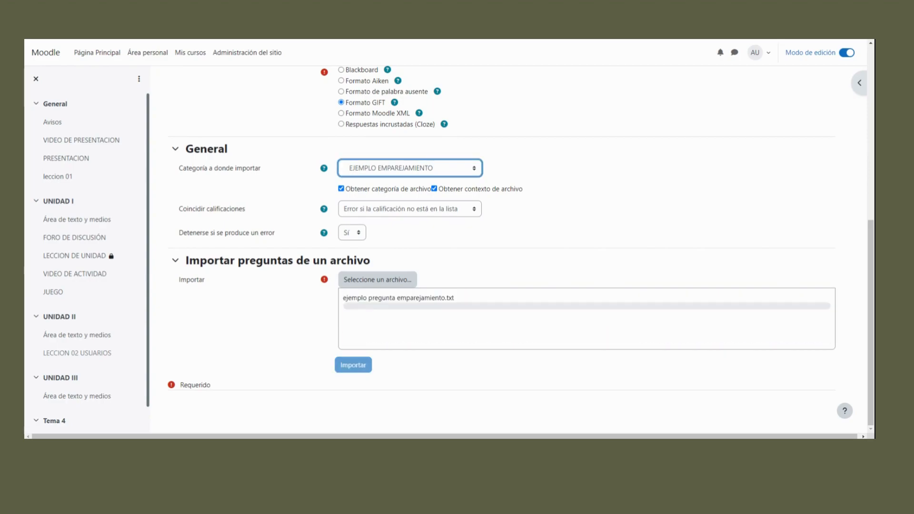
# - Import the questions from the added GIFT file and continue to the question bank list
pyautogui.click(360, 367)
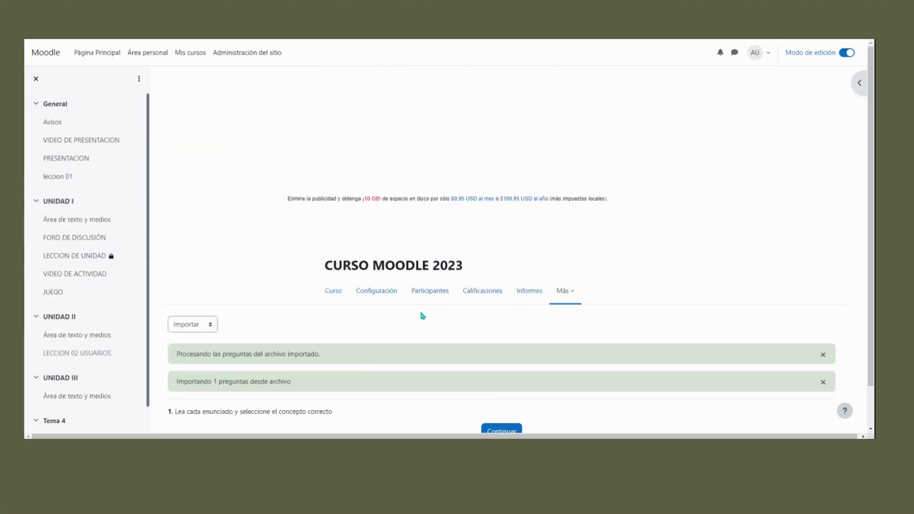
pyautogui.scroll(-1, 419, 314)
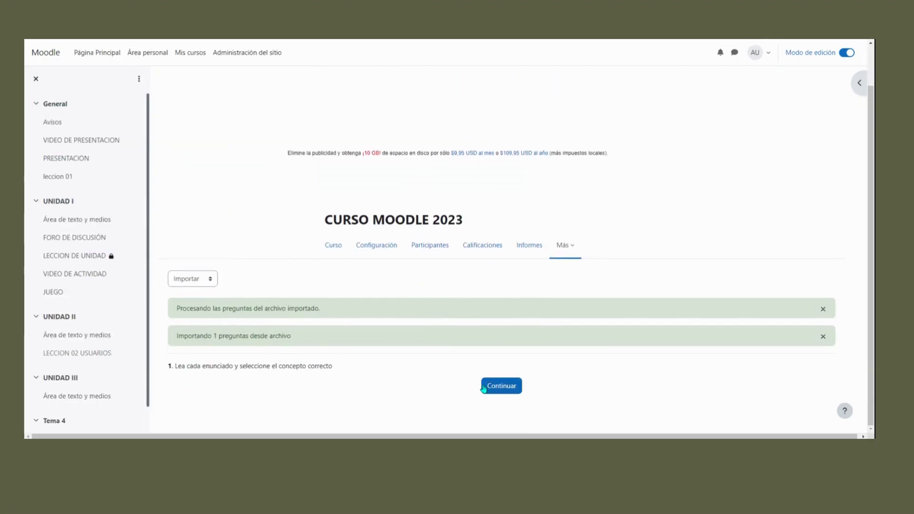
pyautogui.click(506, 391)
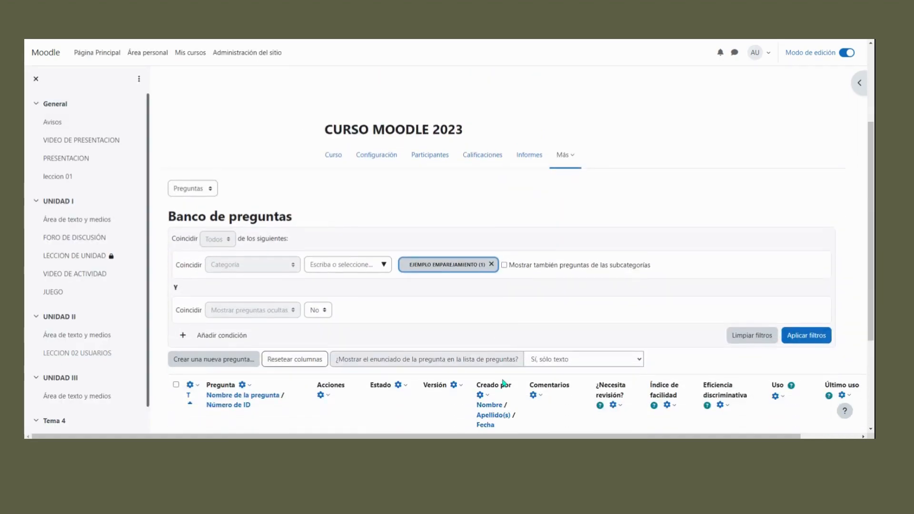
pyautogui.scroll(-3, 504, 383)
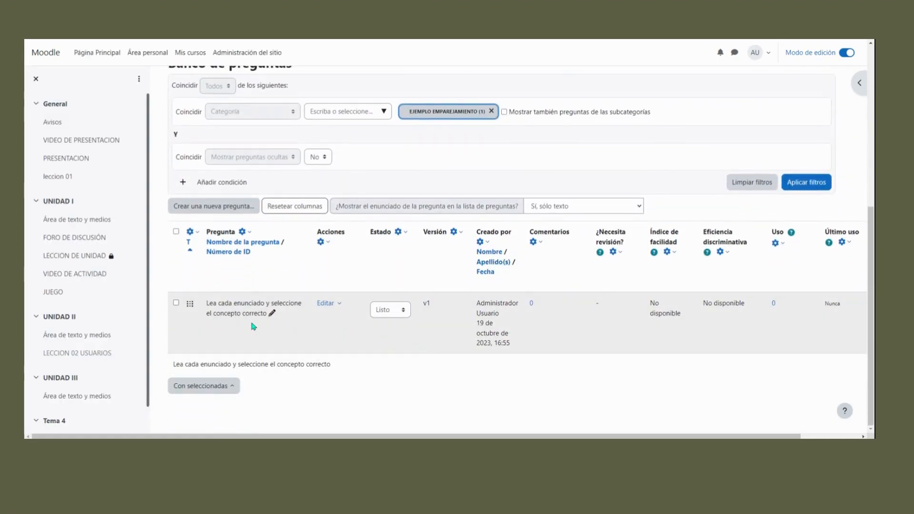
# - Preview the imported question "Lea cada enunciado y seleccione el concepto correcto" and fill it with the correct answers
pyautogui.click(339, 305)
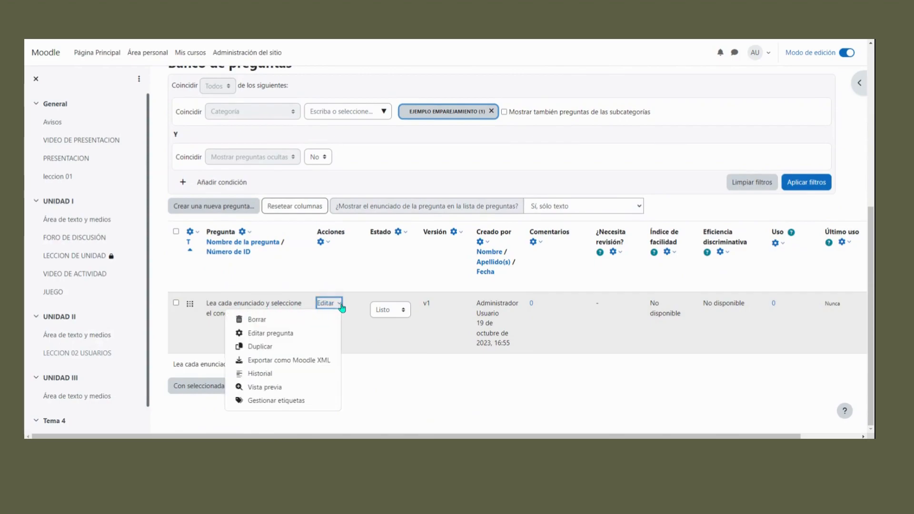
pyautogui.click(288, 387)
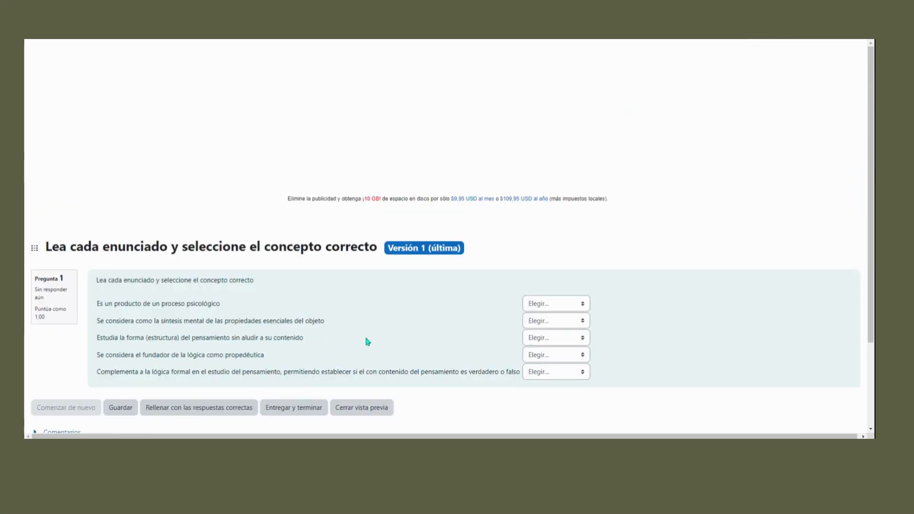
pyautogui.scroll(-2, 385, 350)
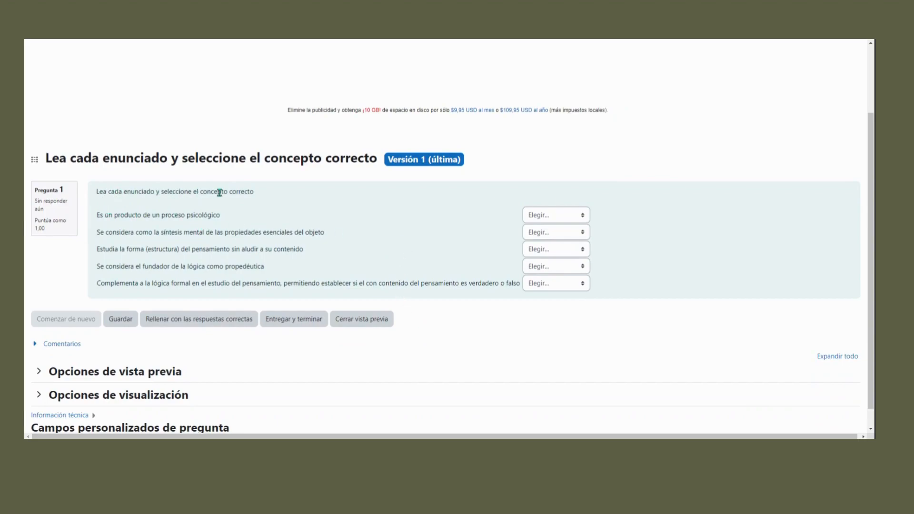
pyautogui.tripleClick(105, 199)
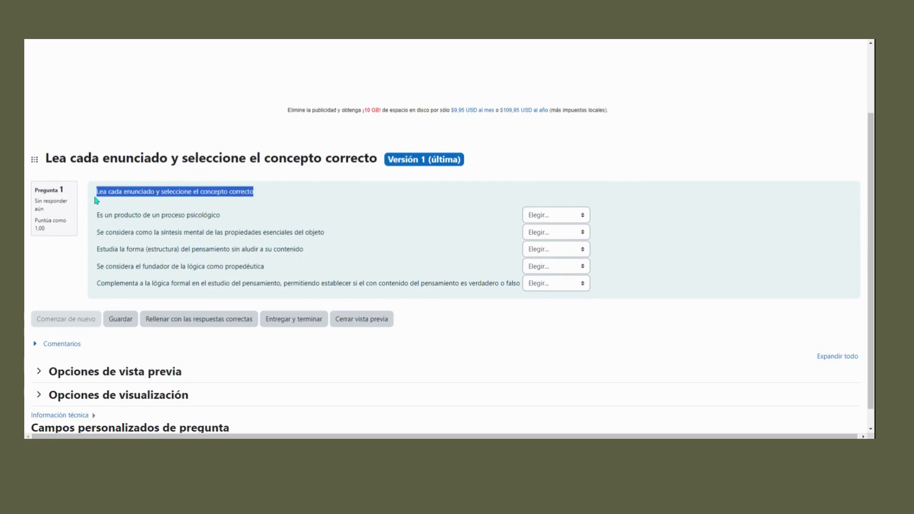
pyautogui.click(553, 220)
pyautogui.click(191, 328)
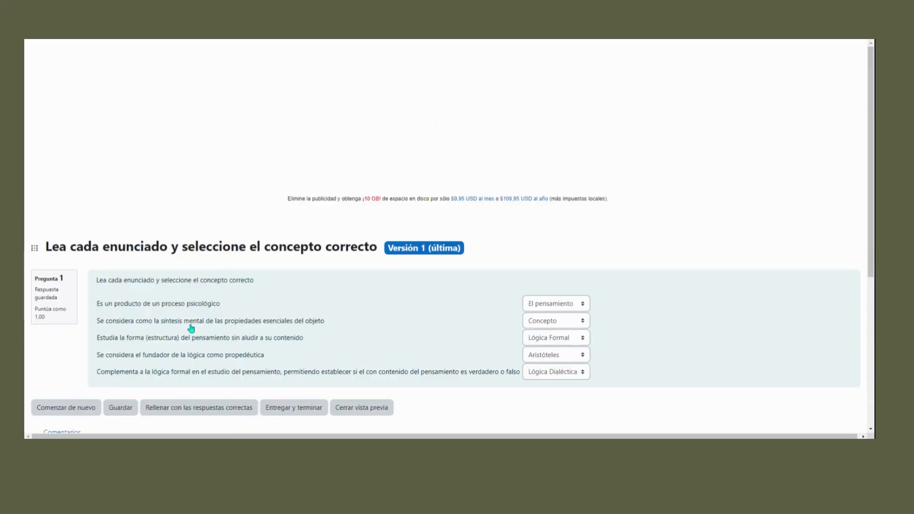
# - Check each statement against its matched concept in the preview, including the last answer's options, and close the preview
pyautogui.scroll(-3, 449, 286)
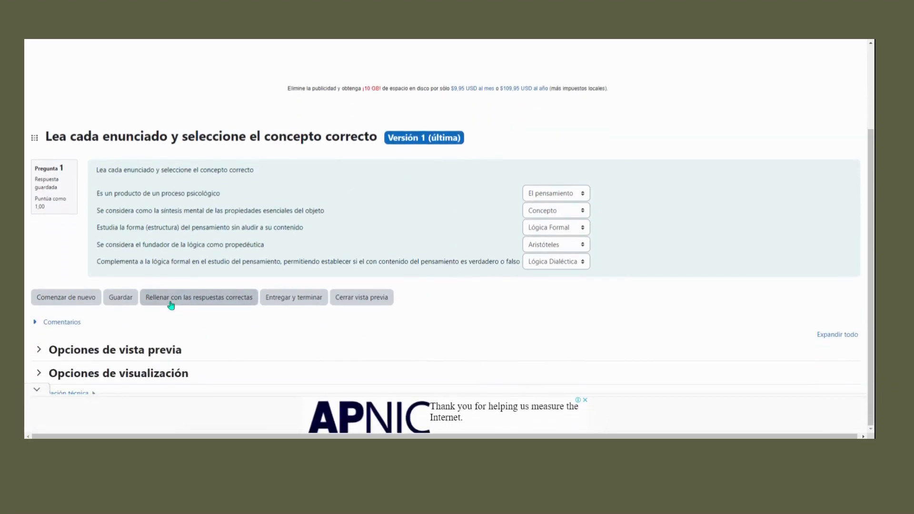
pyautogui.click(582, 268)
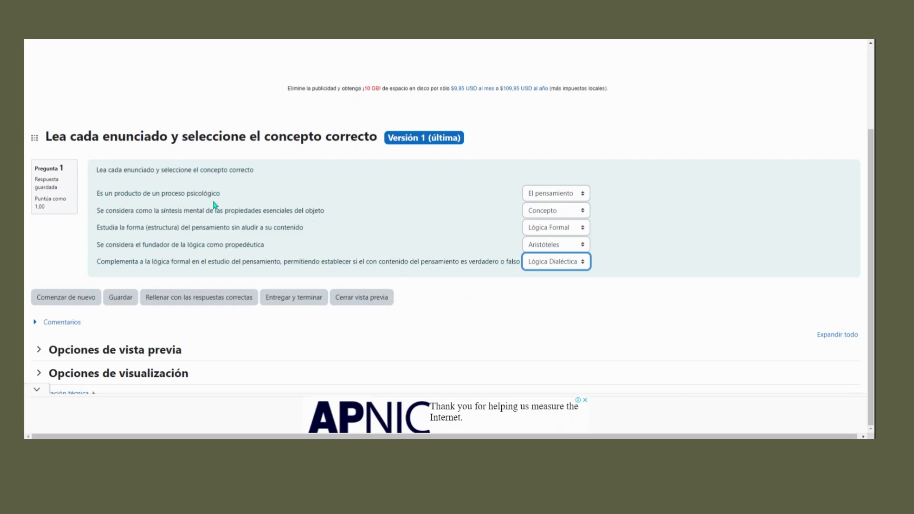
pyautogui.moveTo(222, 194); pyautogui.dragTo(95, 194)
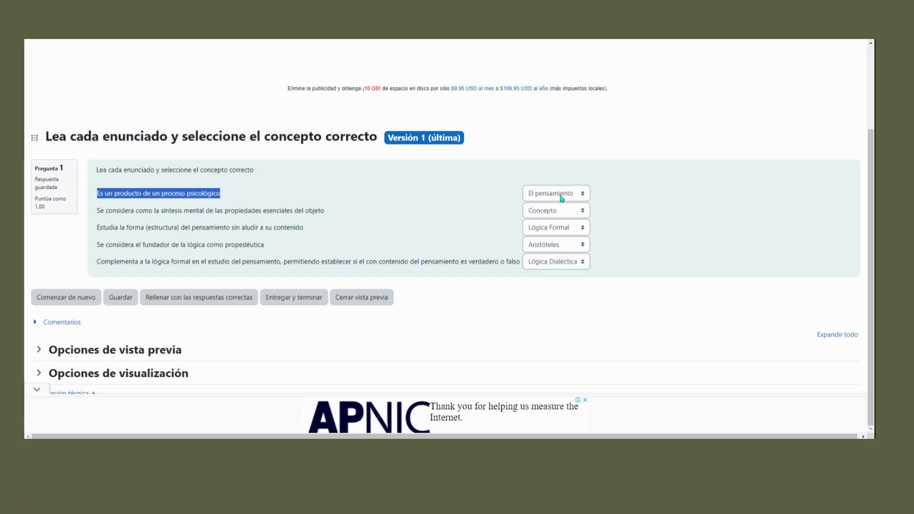
pyautogui.moveTo(324, 210); pyautogui.dragTo(97, 217)
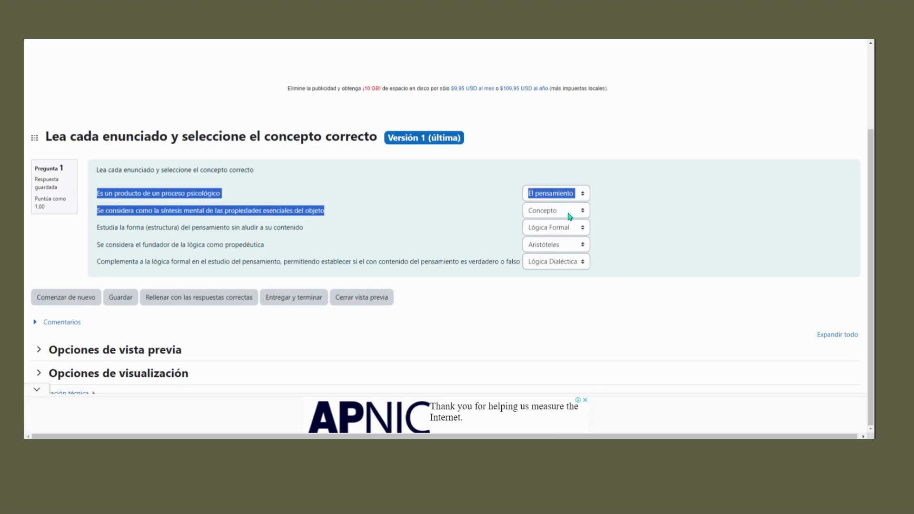
pyautogui.click(355, 306)
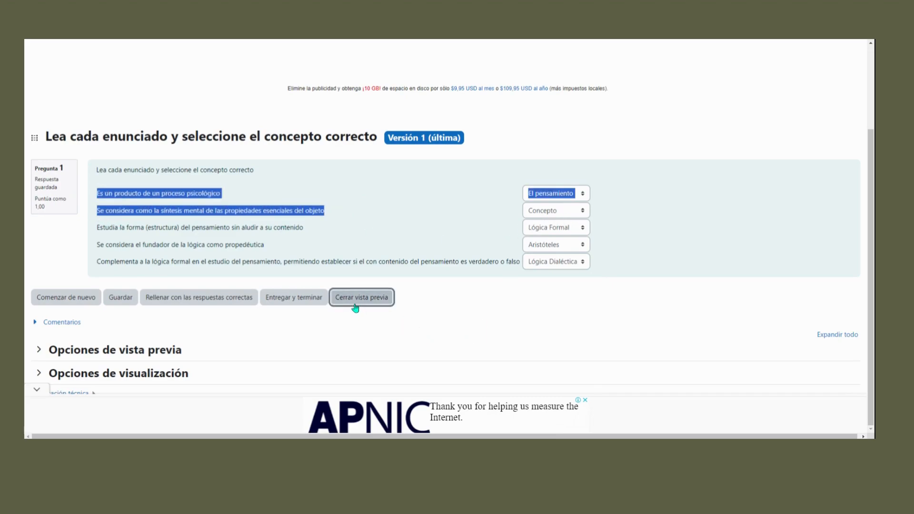
# - Open the imported matching question for editing from the question bank list
pyautogui.scroll(-5, 443, 299)
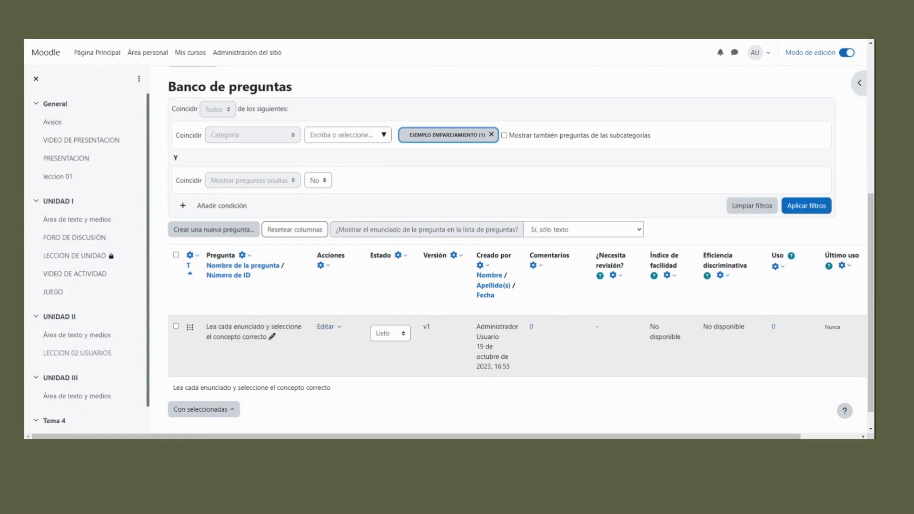
pyautogui.click(333, 326)
pyautogui.click(286, 358)
# - Review the question's general settings, including its name, statement, status options and default mark
pyautogui.scroll(-4, 489, 321)
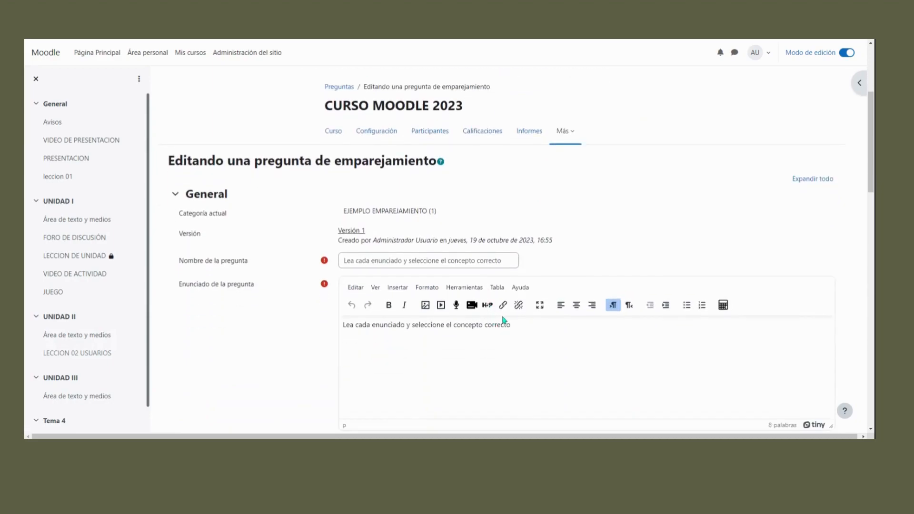
pyautogui.scroll(-1, 560, 359)
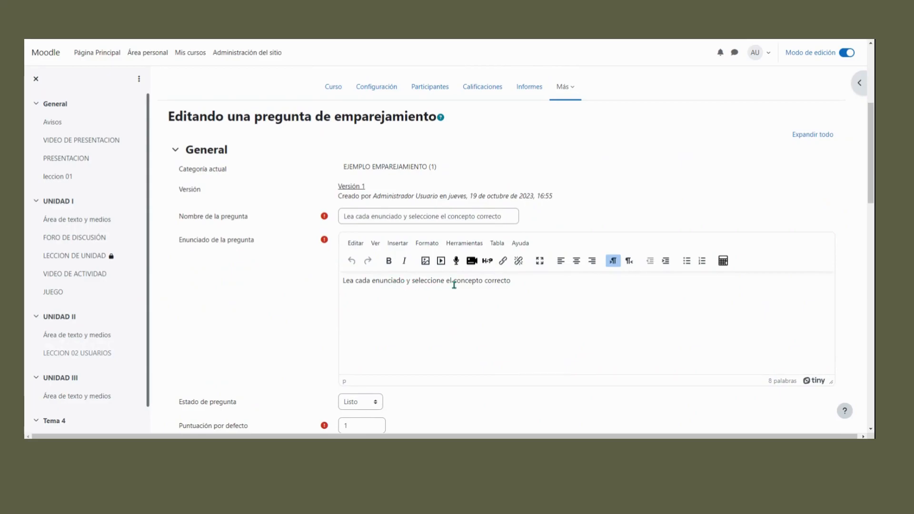
pyautogui.scroll(-2, 530, 312)
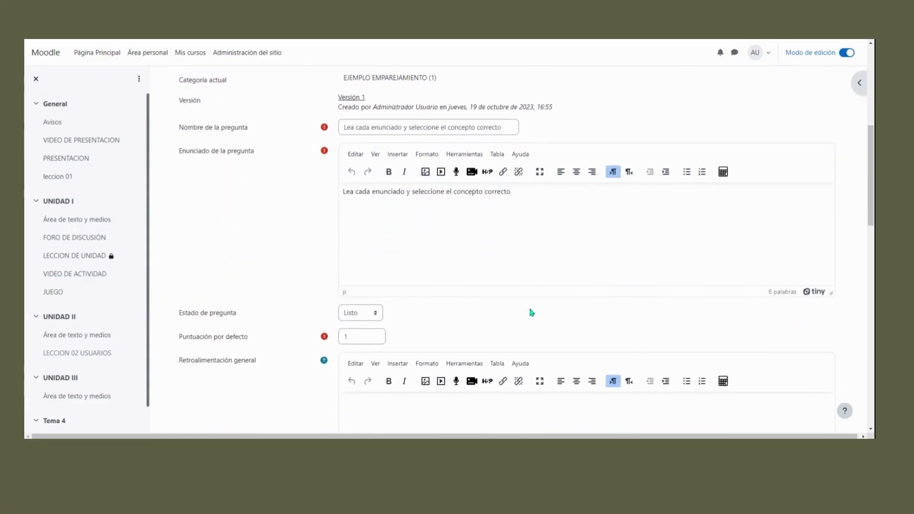
pyautogui.scroll(-2, 531, 312)
pyautogui.scroll(3, 532, 313)
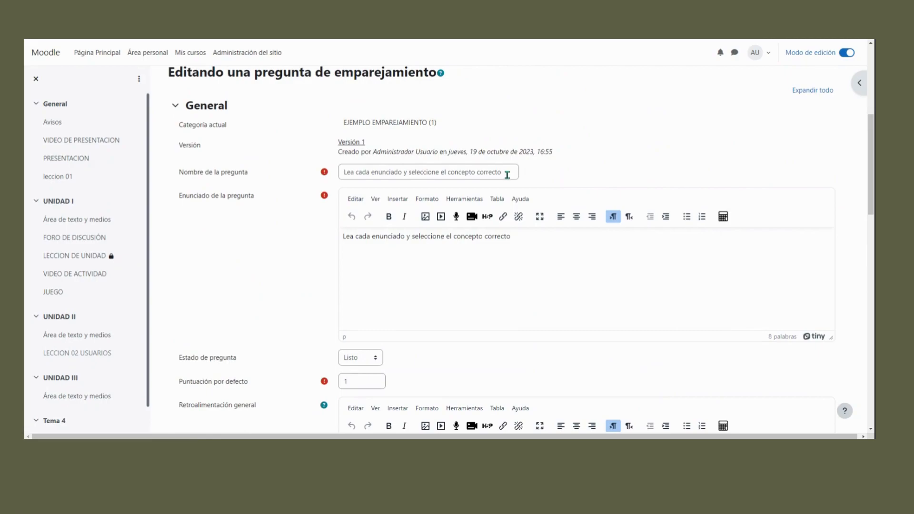
pyautogui.scroll(-1, 479, 309)
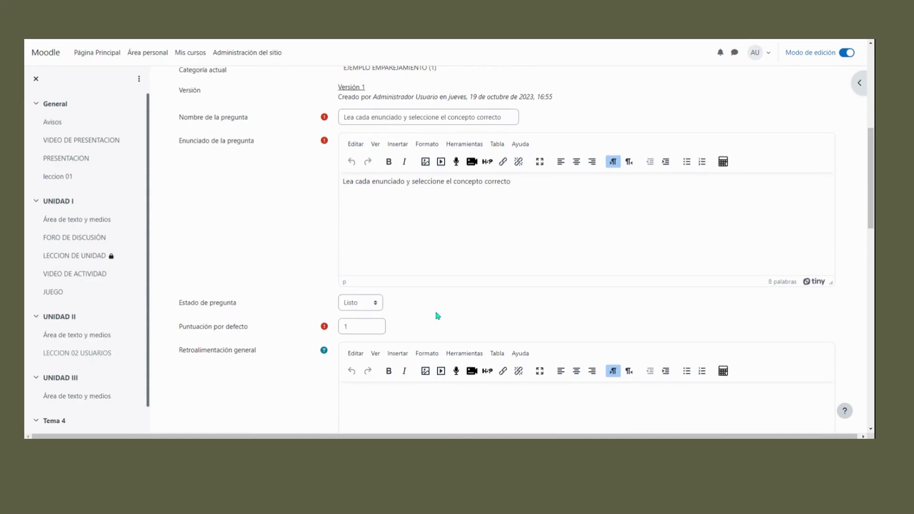
pyautogui.scroll(-2, 435, 316)
pyautogui.click(360, 228)
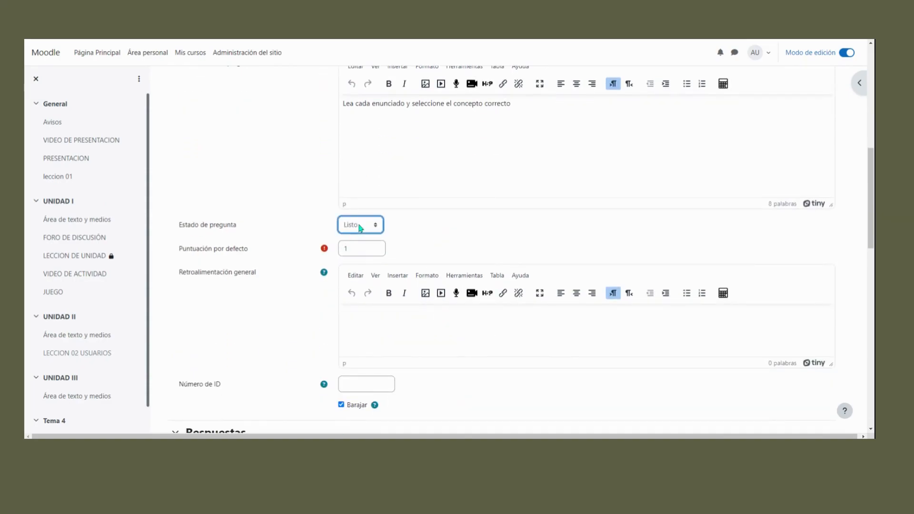
pyautogui.click(425, 320)
# - Review the five question and answer pairs in the Respuestas section
pyautogui.scroll(-7, 443, 329)
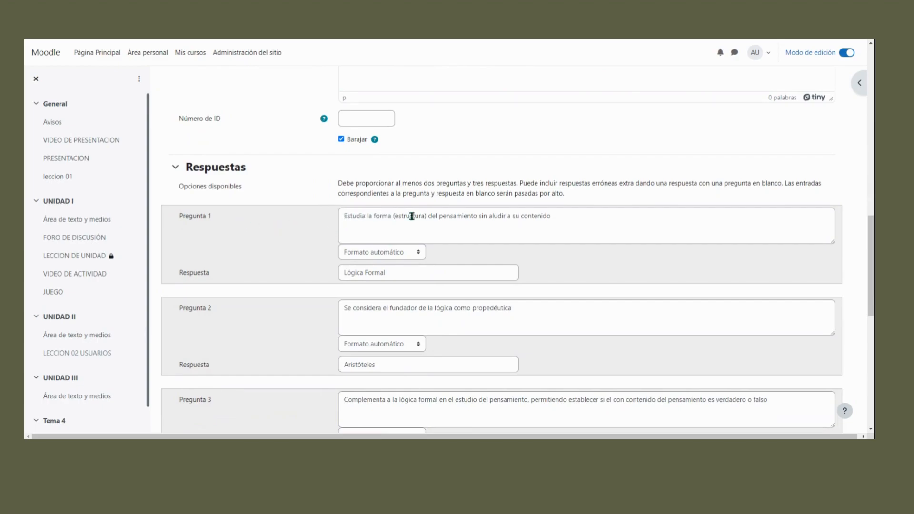
pyautogui.click(443, 270)
pyautogui.scroll(-3, 526, 296)
pyautogui.scroll(-3, 526, 296)
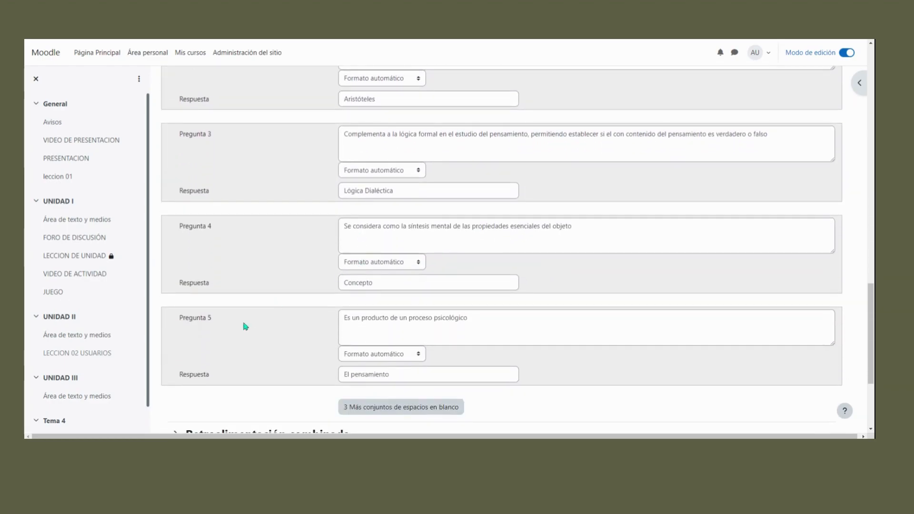
pyautogui.scroll(-1, 476, 328)
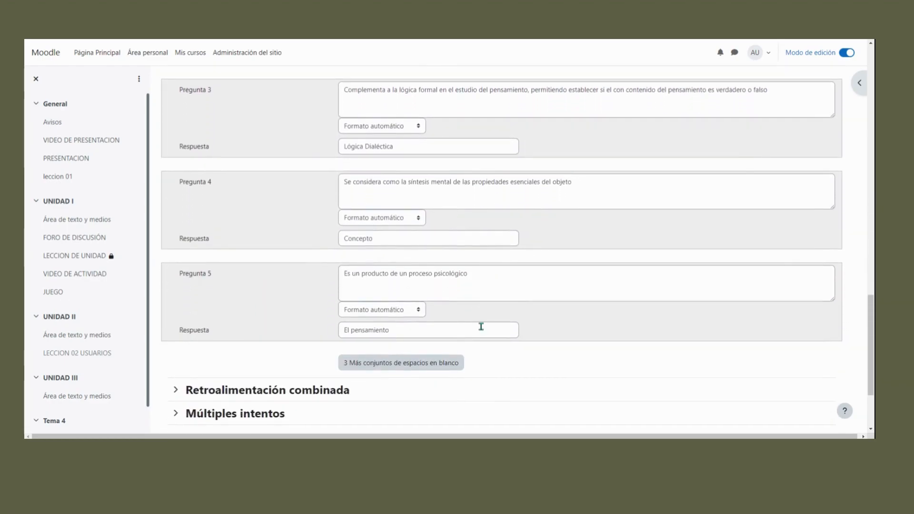
# - Add three more blank sets of questions and answers and go to the empty Pregunta 6
pyautogui.click(410, 366)
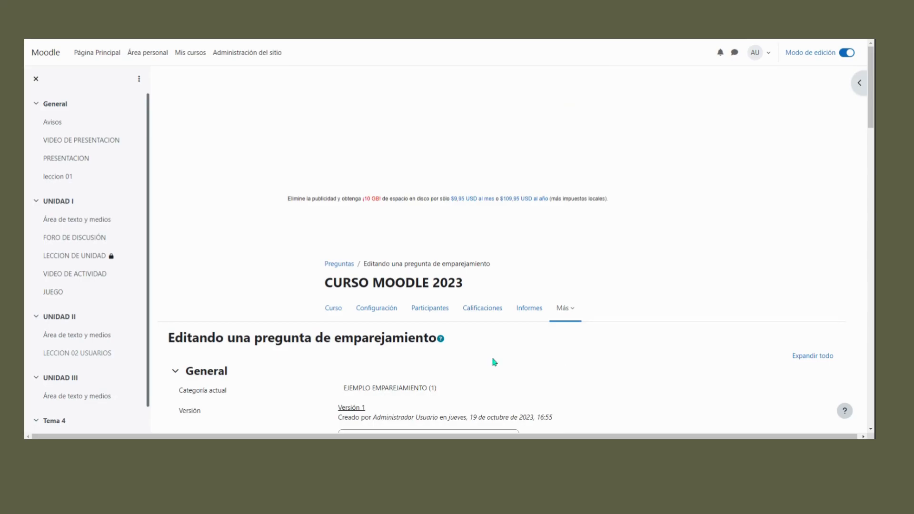
pyautogui.scroll(-15, 385, 359)
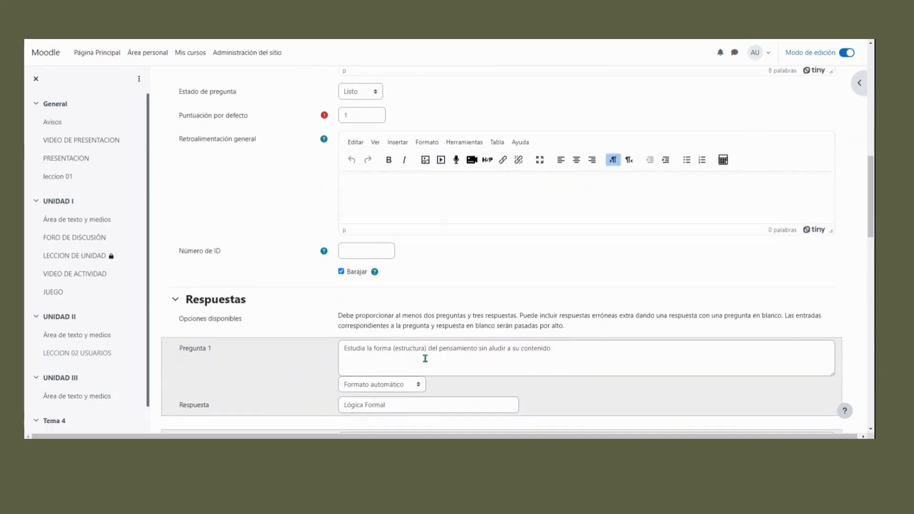
pyautogui.scroll(-12, 426, 360)
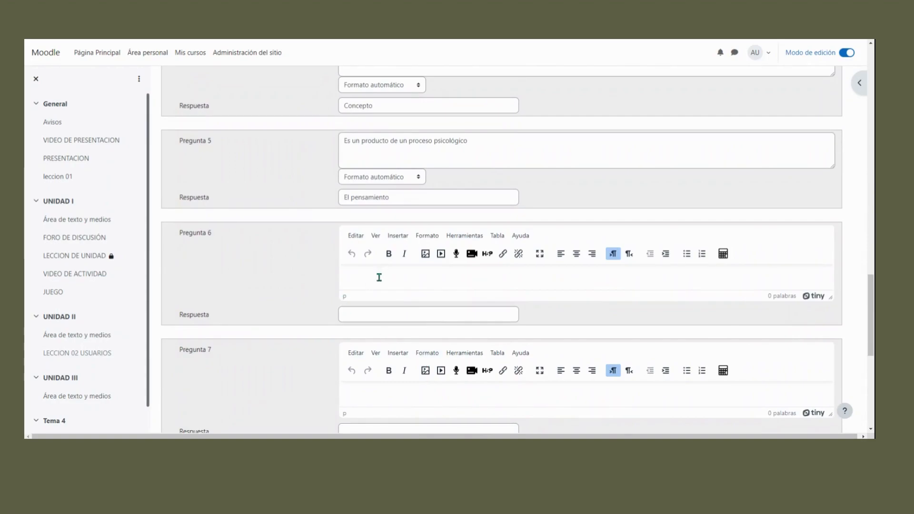
# - Enter "Términos" as the answer of Pregunta 6, leaving its question text blank
pyautogui.click(379, 314)
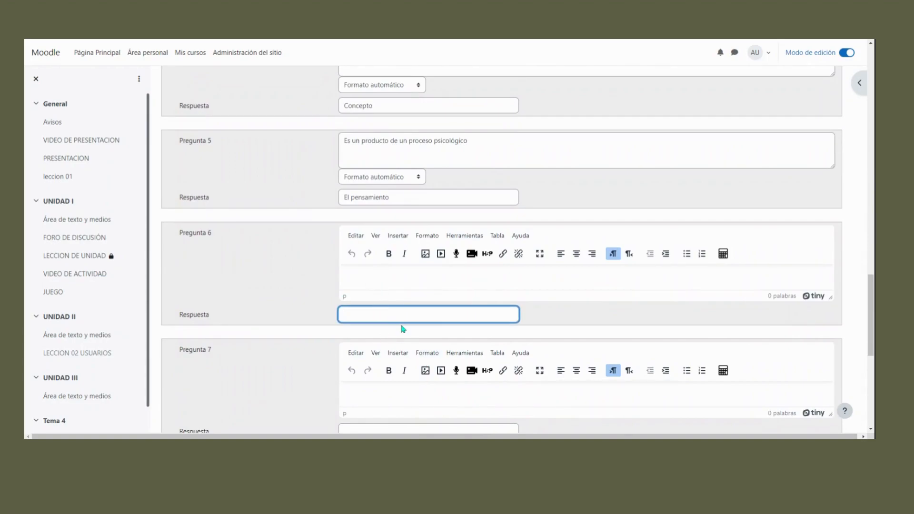
pyautogui.write('Términos')
pyautogui.scroll(5, 409, 328)
pyautogui.scroll(-5, 410, 328)
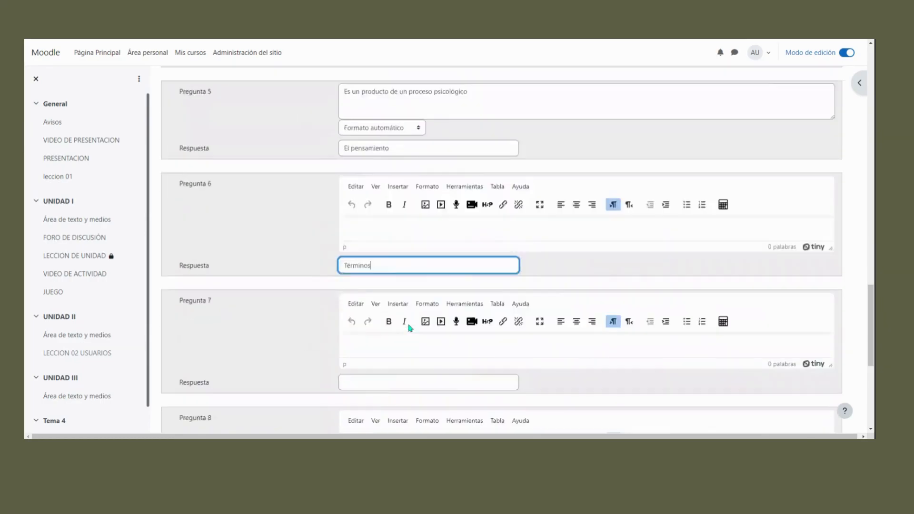
# - Enter "Conocimmiento" as the answer of Pregunta 7 with blank question text, and save the changes to the question
pyautogui.click(367, 297)
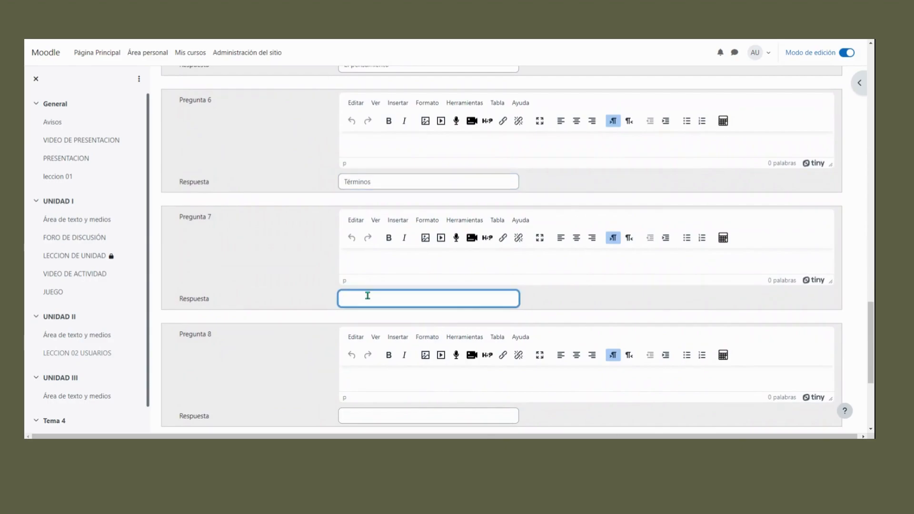
pyautogui.press('BackSpace')
pyautogui.press('BackSpace')
pyautogui.press('BackSpace')
pyautogui.write('Conocimiento')
pyautogui.scroll(-3, 404, 309)
pyautogui.scroll(2, 352, 329)
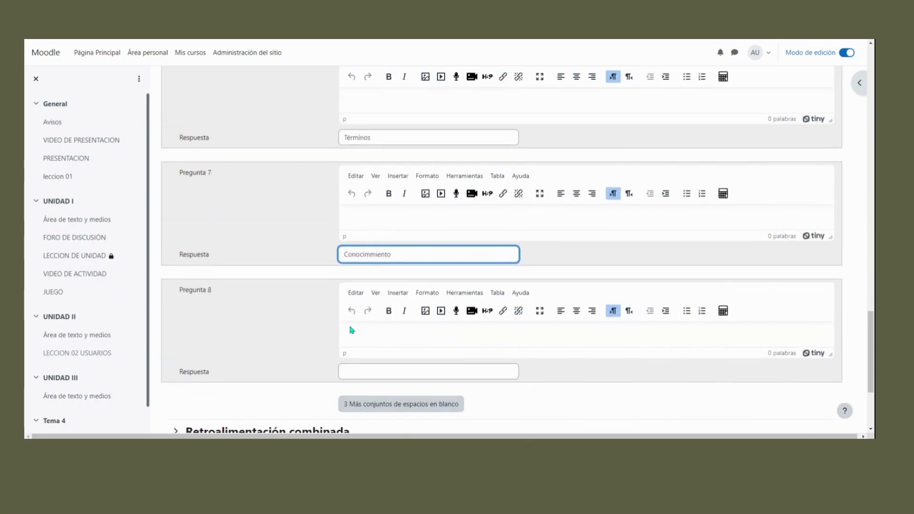
pyautogui.scroll(-3, 444, 337)
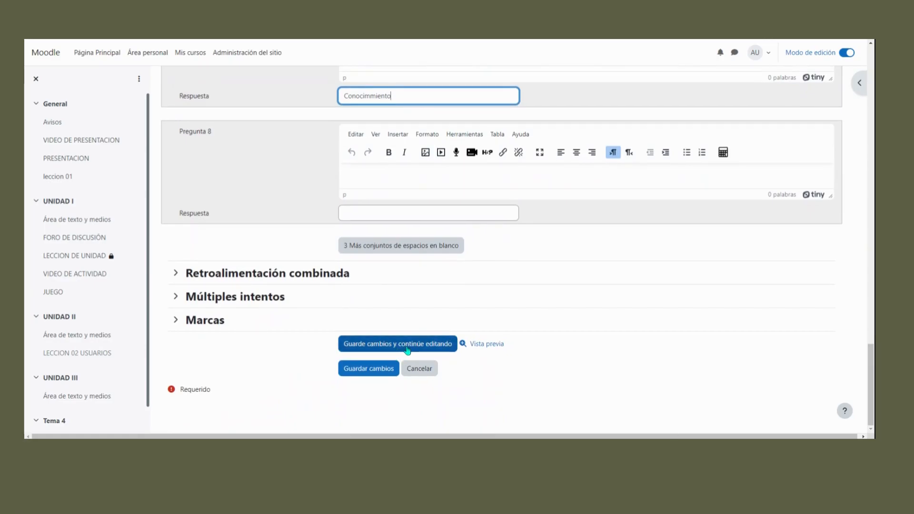
pyautogui.click(355, 376)
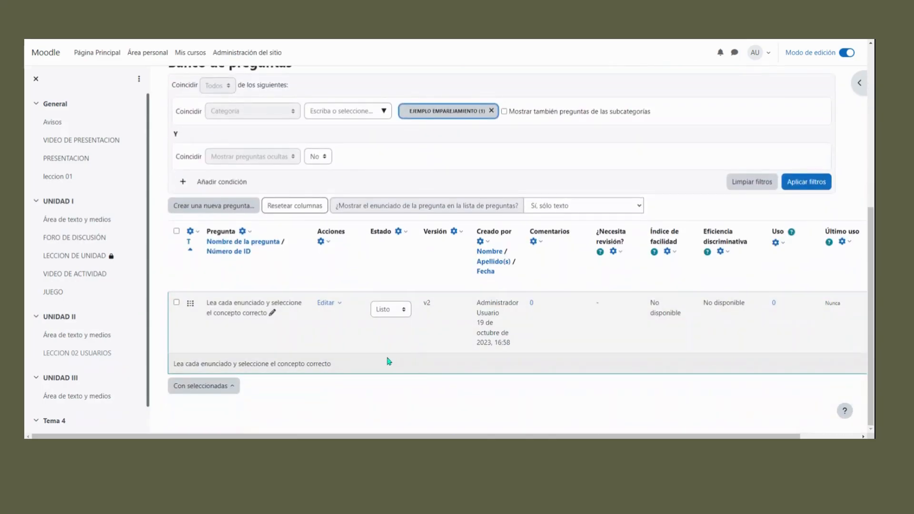
# - Open the preview of the edited matching question from the question bank list
pyautogui.click(339, 305)
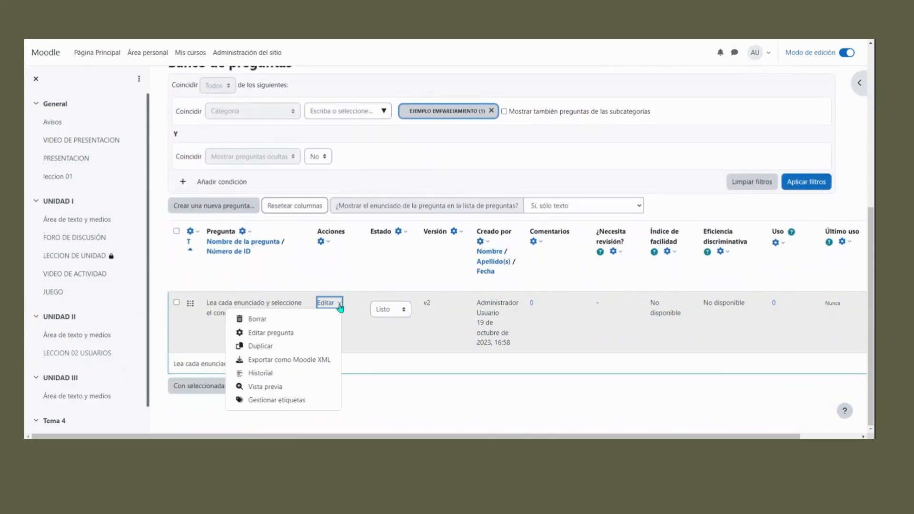
pyautogui.click(292, 389)
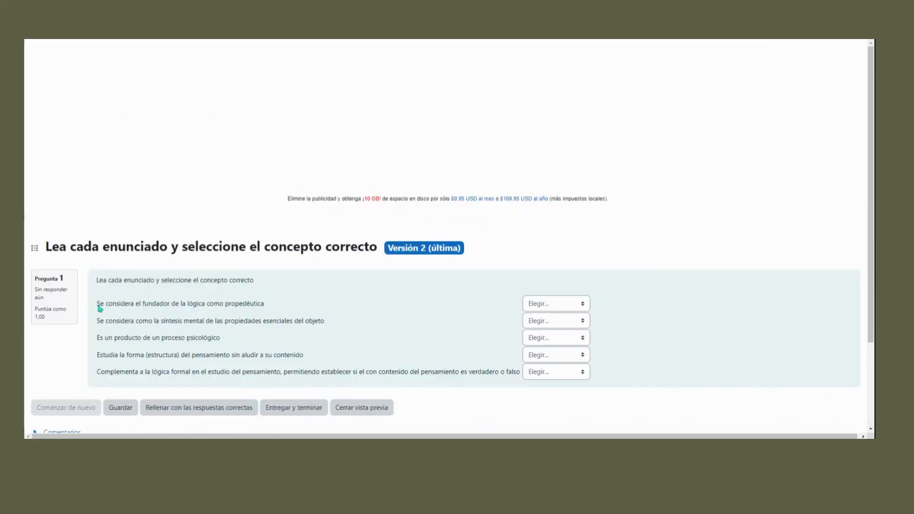
# - Check the statements and the first statement's answer choices in the preview, and fill in the correct answers
pyautogui.moveTo(97, 303); pyautogui.dragTo(268, 372)
pyautogui.click(582, 310)
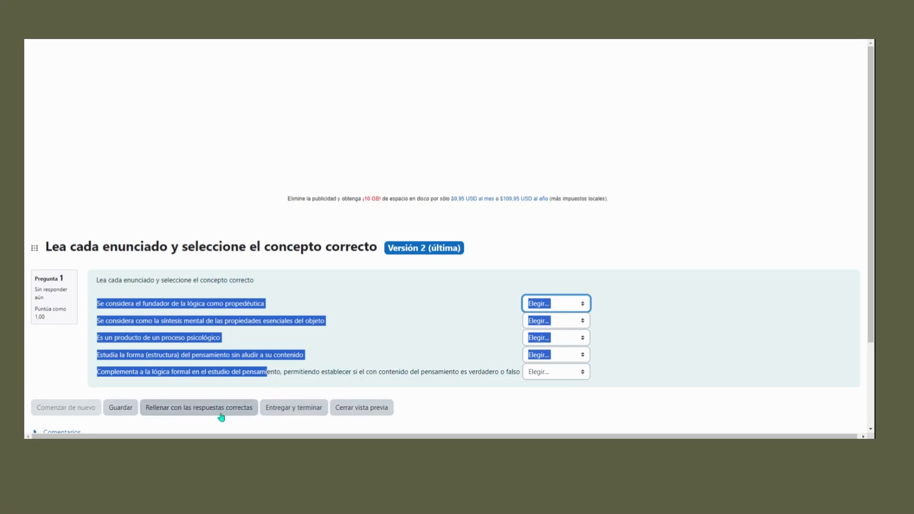
pyautogui.click(164, 411)
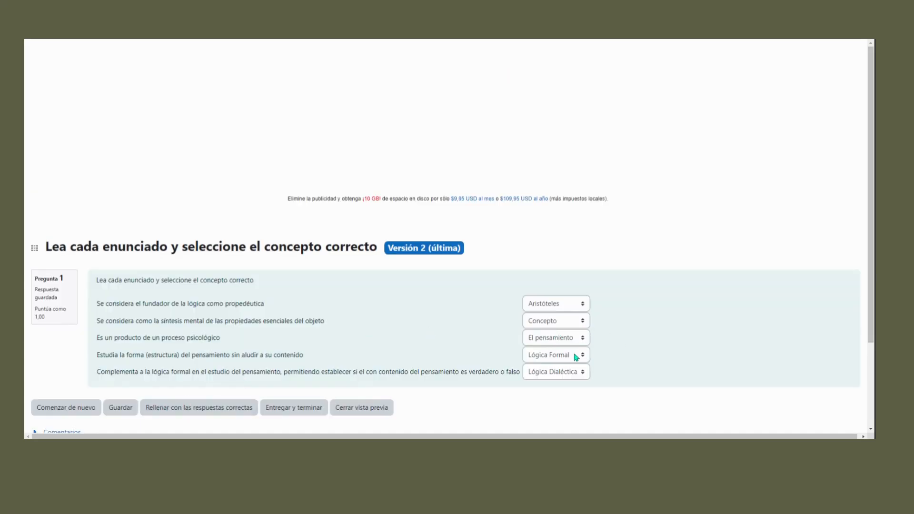
# - Examine the answer choices offered for the last statement and close the preview
pyautogui.click(581, 376)
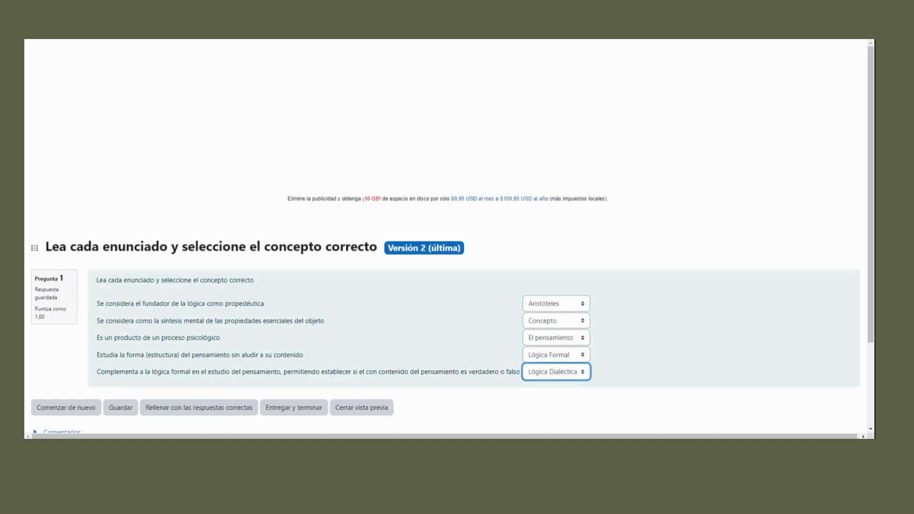
pyautogui.click(629, 334)
pyautogui.click(574, 376)
pyautogui.click(367, 416)
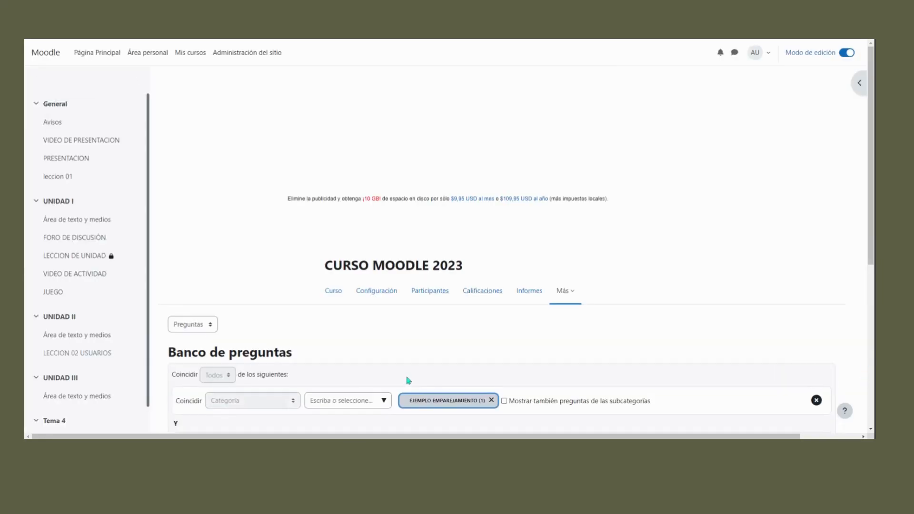
# - Reopen the matching question for editing from the question bank and go to the answer of Pregunta 7
pyautogui.scroll(-6, 408, 380)
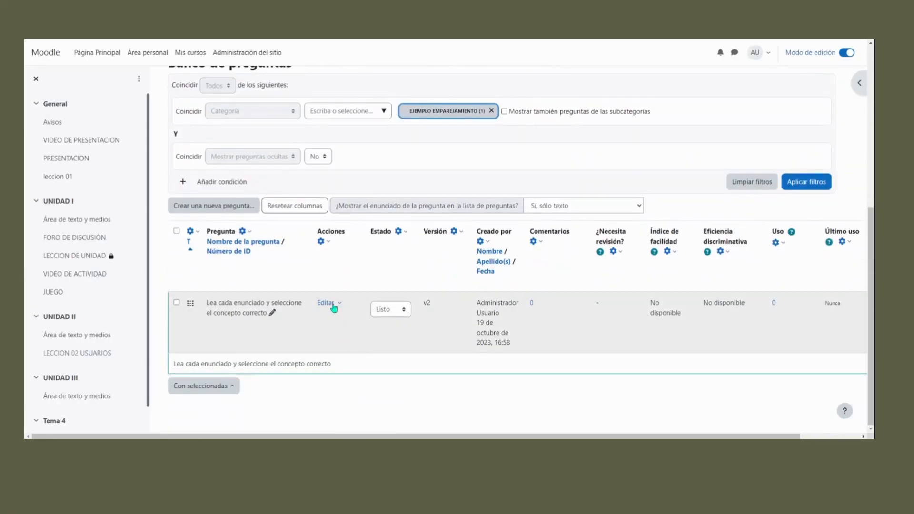
pyautogui.click(333, 305)
pyautogui.click(306, 335)
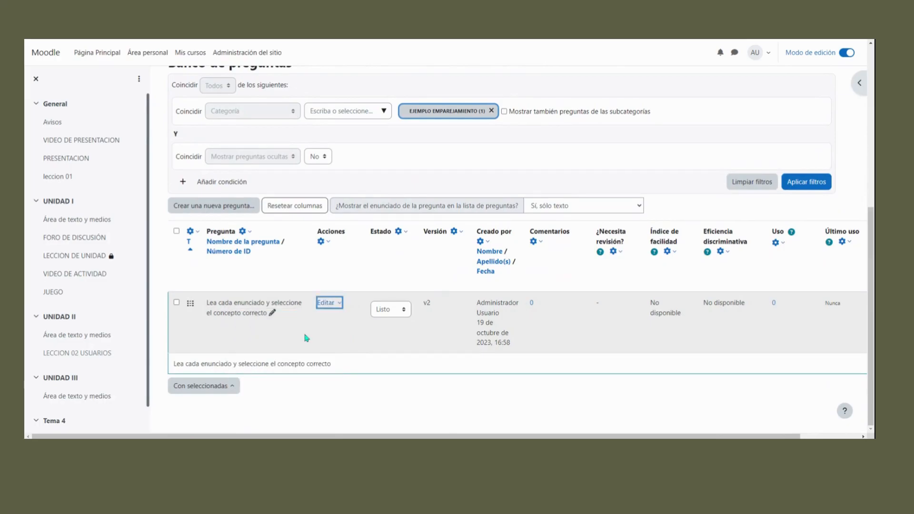
pyautogui.scroll(-5, 487, 306)
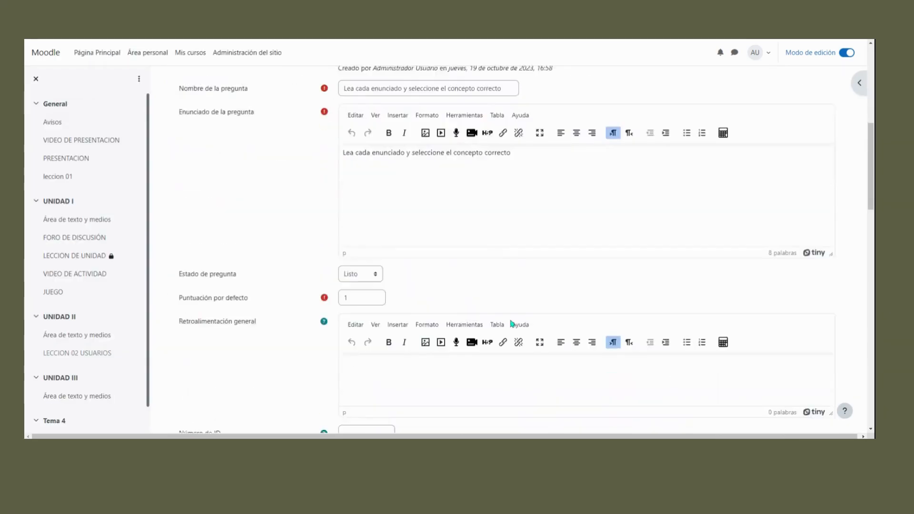
pyautogui.scroll(-10, 511, 323)
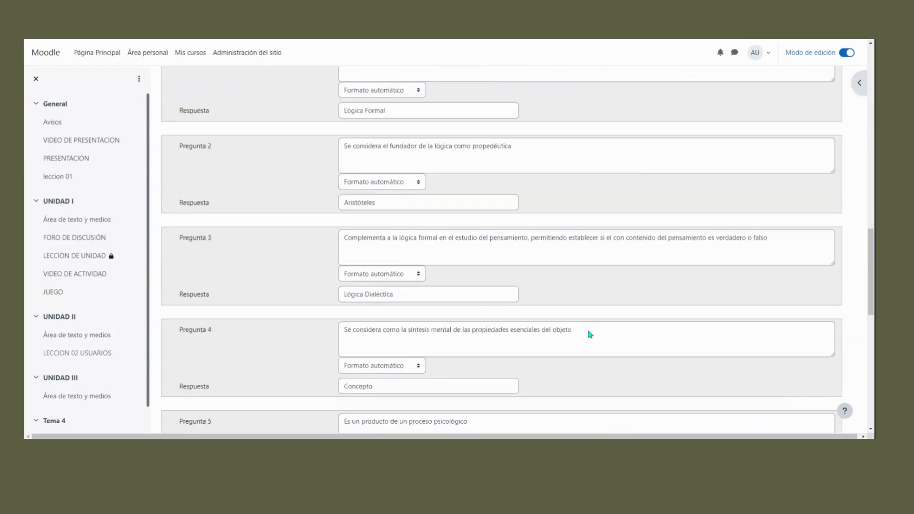
pyautogui.scroll(-5, 589, 334)
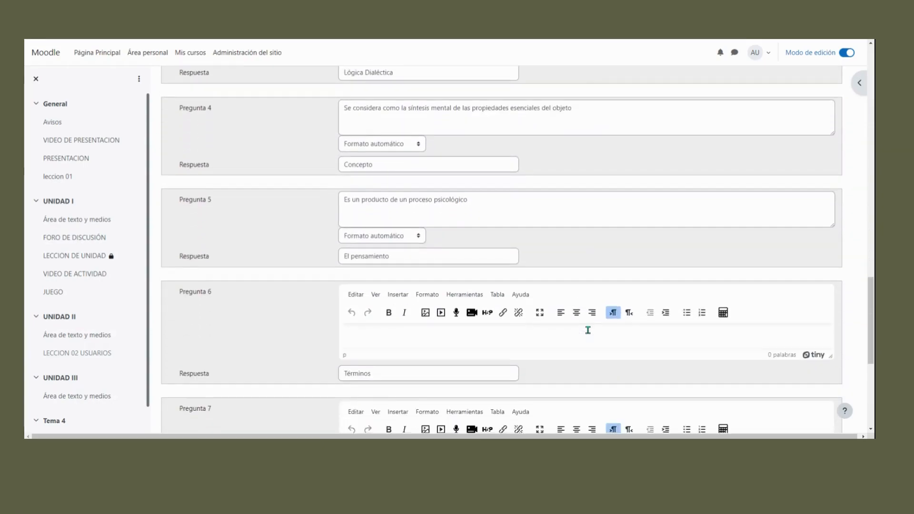
pyautogui.scroll(-3, 588, 330)
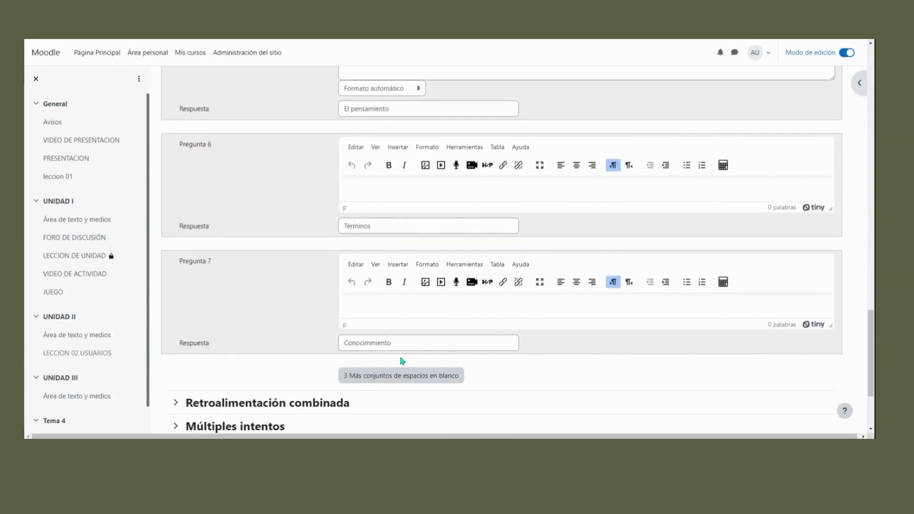
# - Correct the answer of Pregunta 7 to "Conocimiento" and save the changes to the question
pyautogui.click(373, 343)
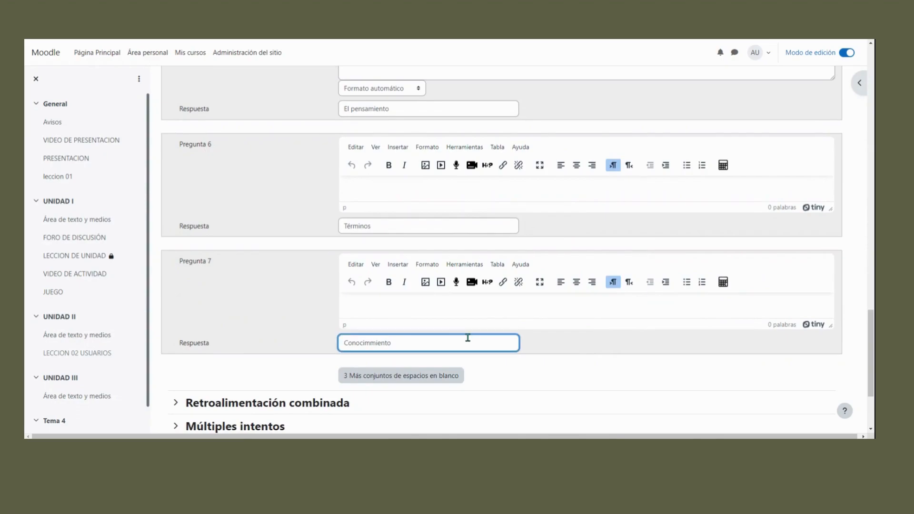
pyautogui.press('BackSpace')
pyautogui.scroll(-3, 467, 339)
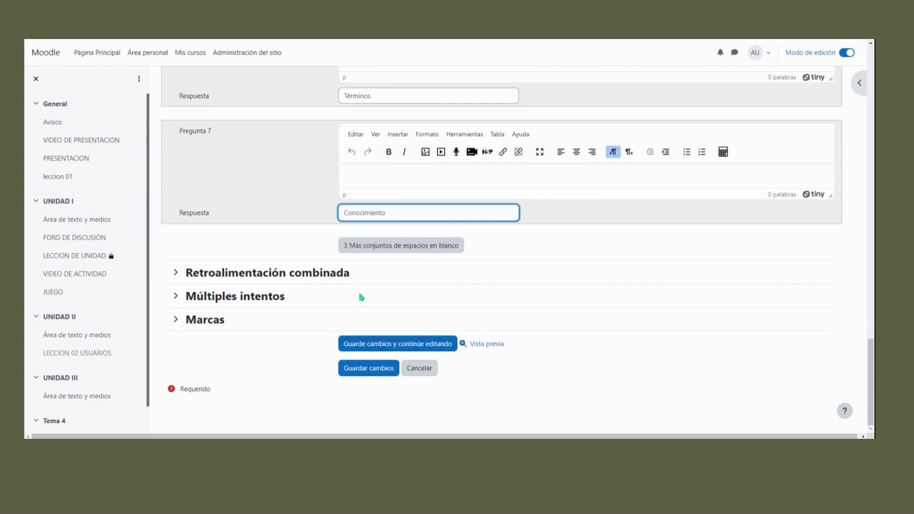
pyautogui.click(398, 344)
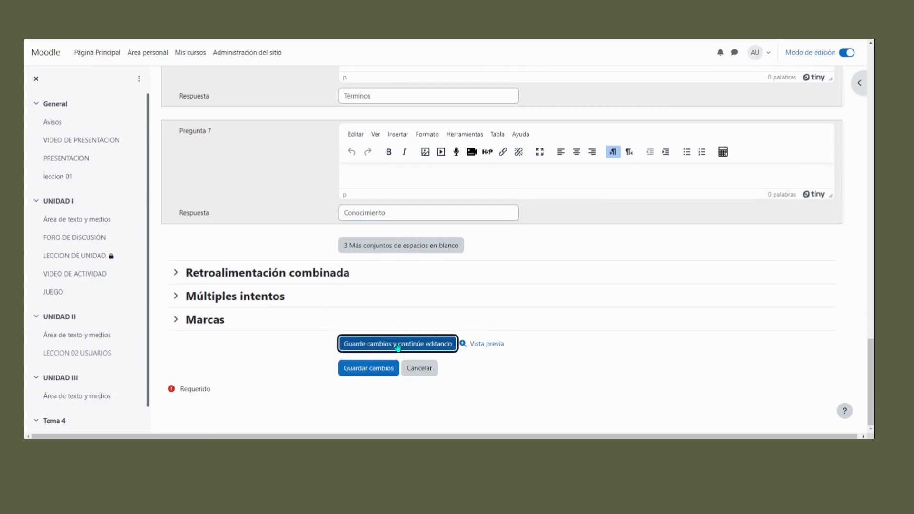
pyautogui.scroll(-10, 467, 345)
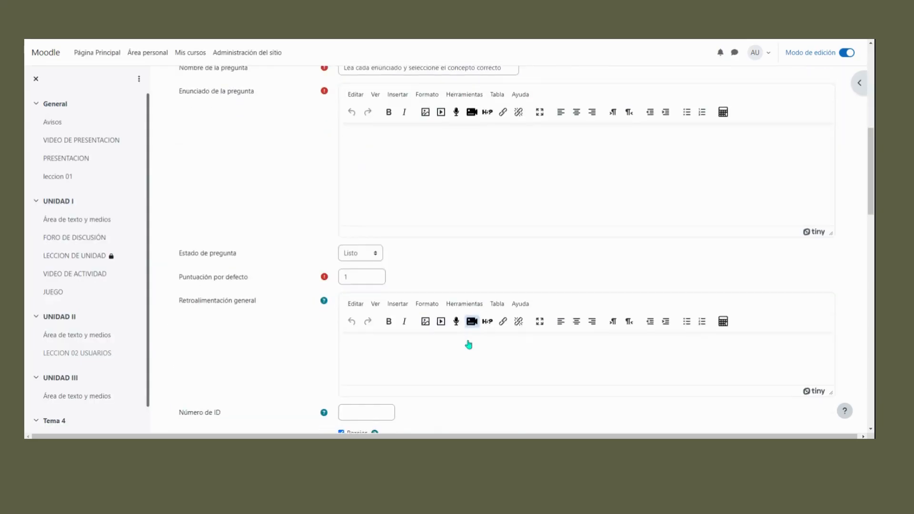
pyautogui.scroll(-12, 470, 344)
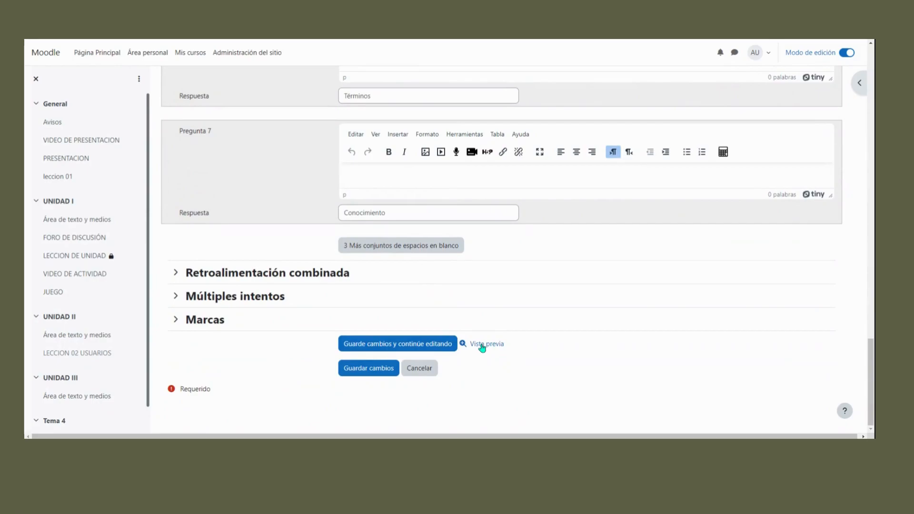
pyautogui.click(359, 375)
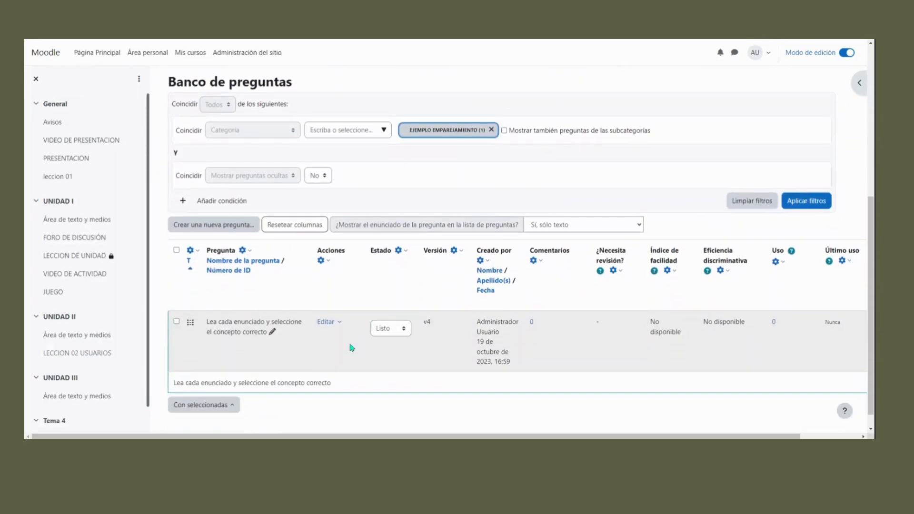
# - Preview the corrected question, examine the answer choices offered for the first statement, and return to the question bank
pyautogui.click(339, 303)
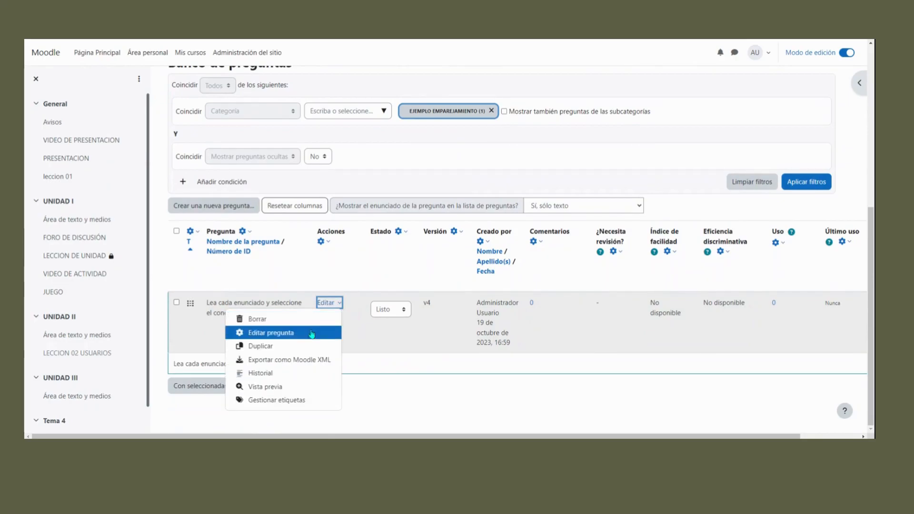
pyautogui.click(296, 388)
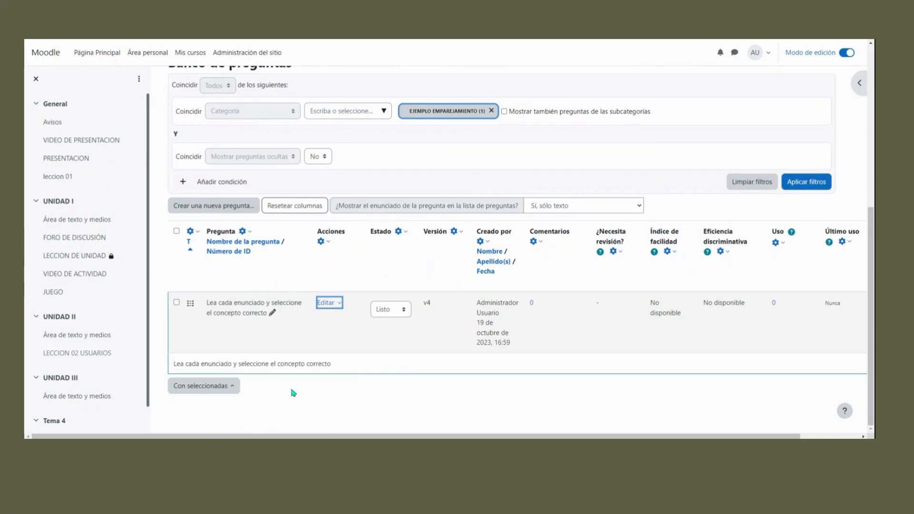
pyautogui.click(547, 308)
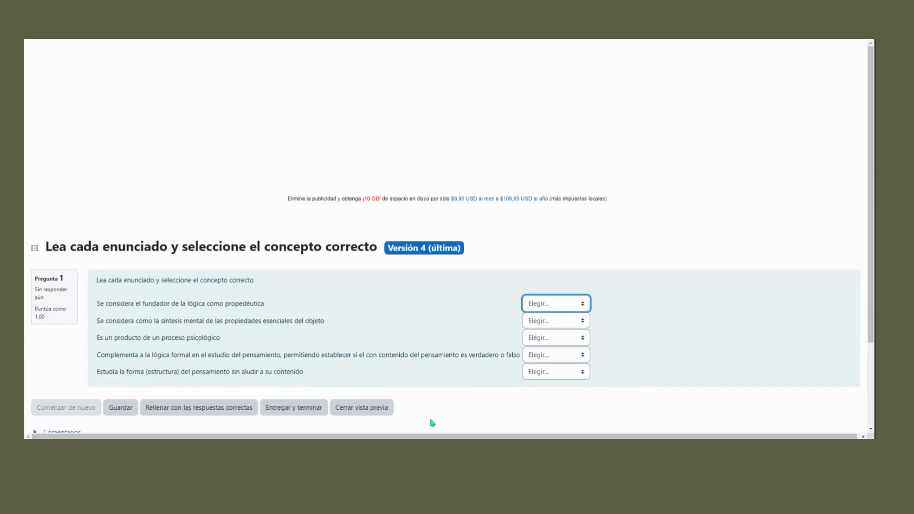
pyautogui.click(374, 417)
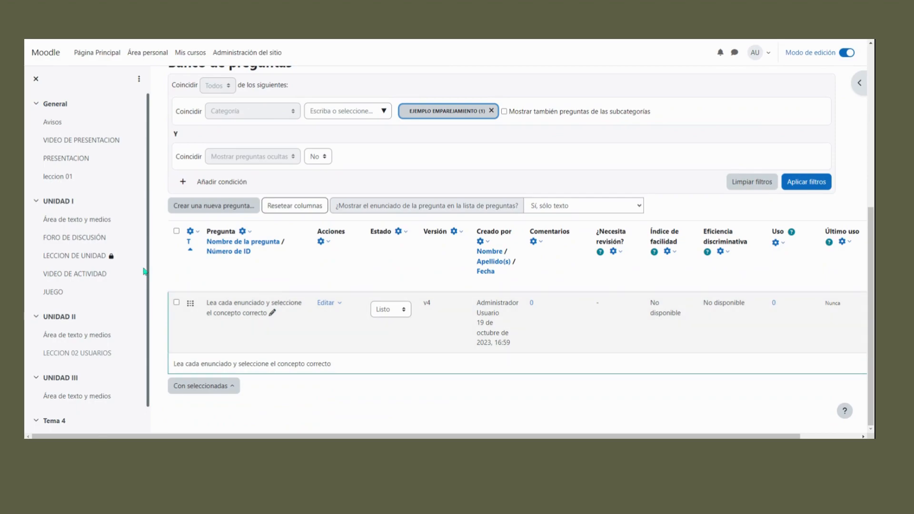
# - Start creating a new question and read the descriptions of the Respuesta corta, Opción múltiple and Ensayo types
pyautogui.scroll(2, 353, 256)
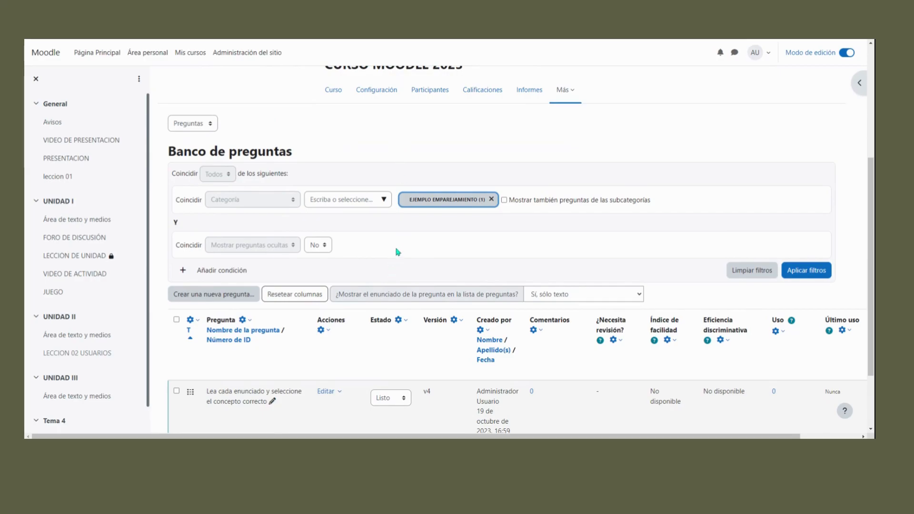
pyautogui.click(202, 295)
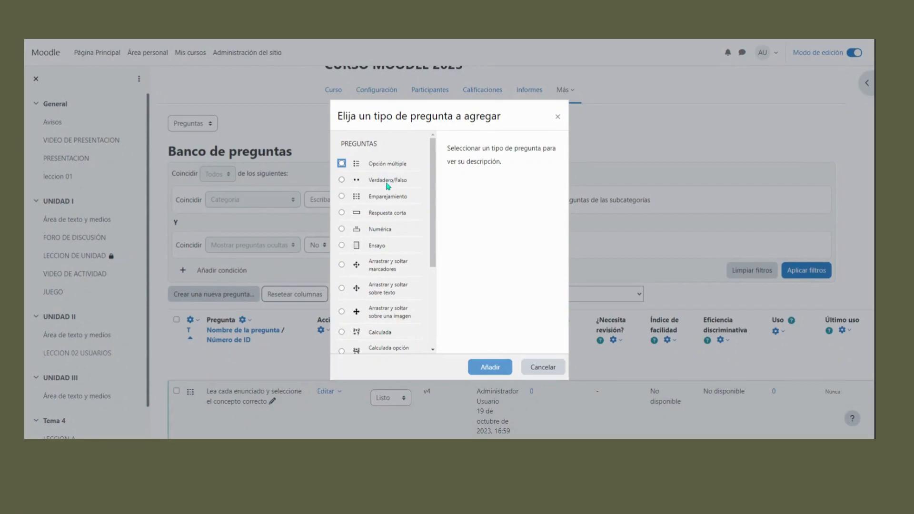
pyautogui.click(341, 213)
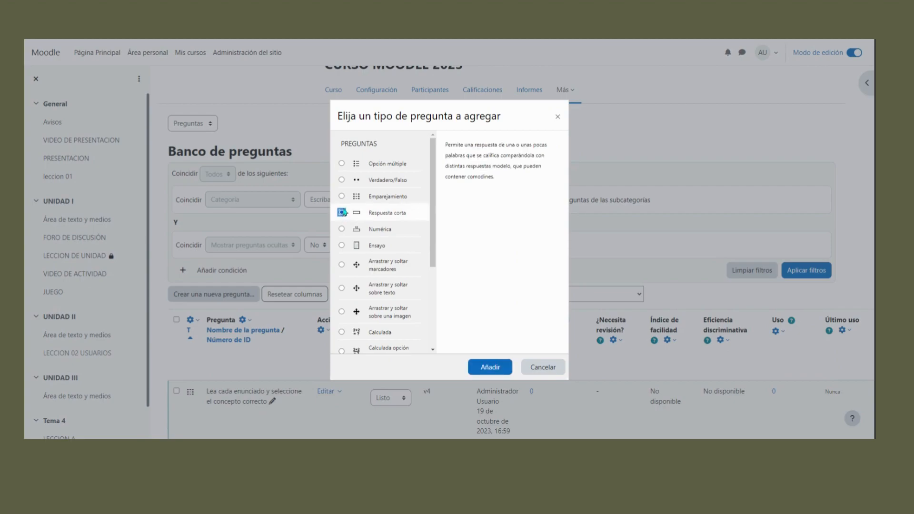
pyautogui.click(341, 164)
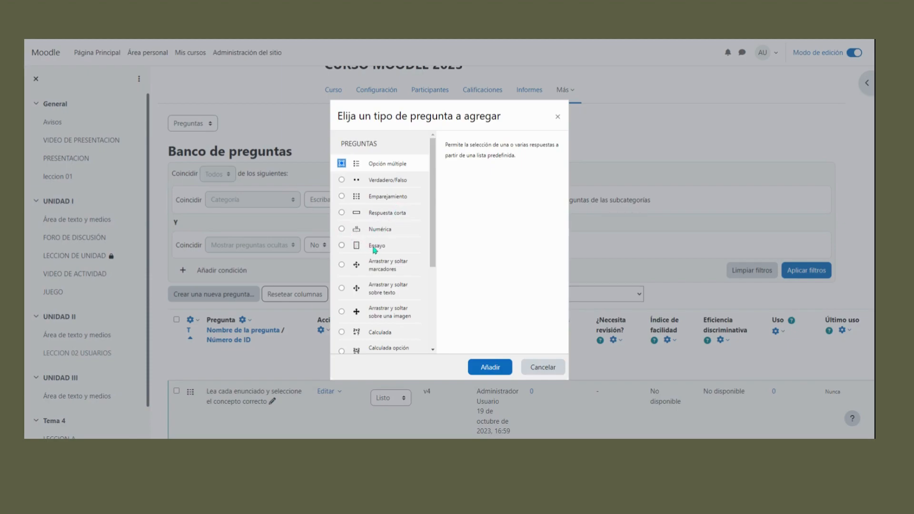
pyautogui.click(342, 246)
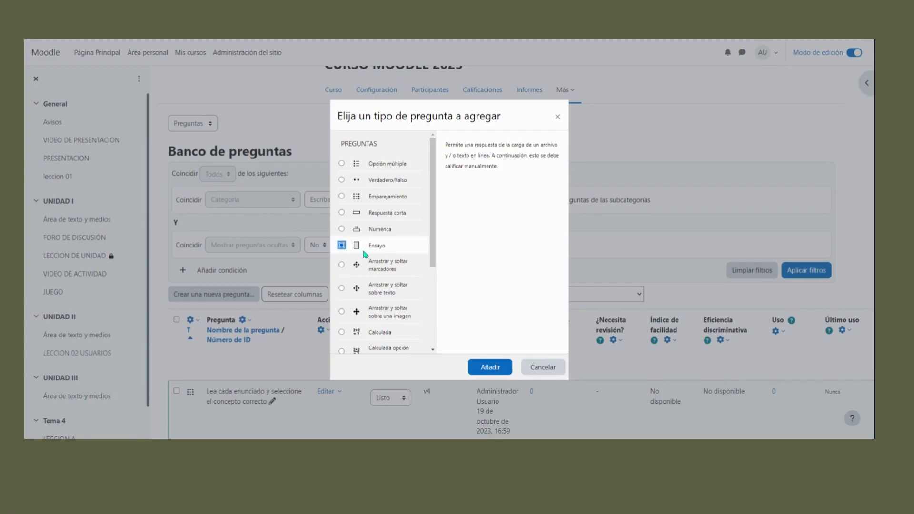
pyautogui.moveTo(499, 168); pyautogui.dragTo(444, 143)
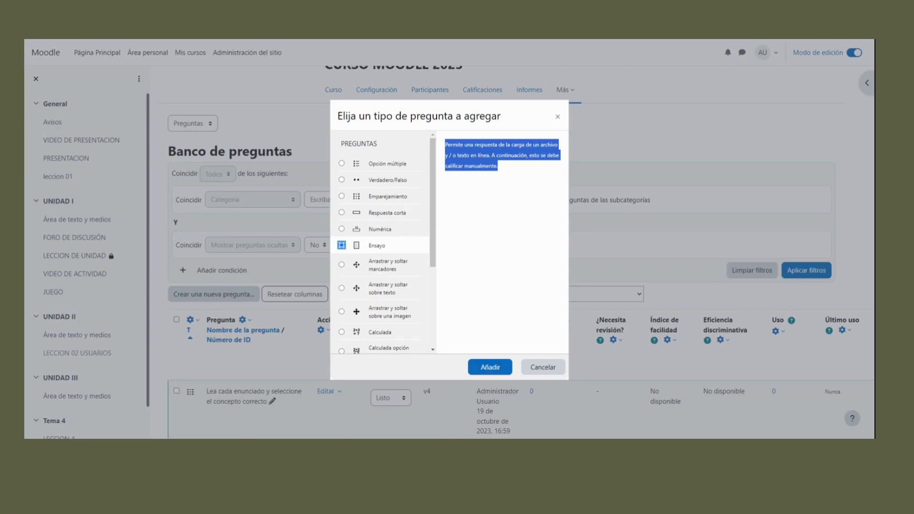
# - Compare the descriptions of the three Arrastrar y soltar question types: marcadores, sobre texto and sobre una imagen
pyautogui.click(342, 266)
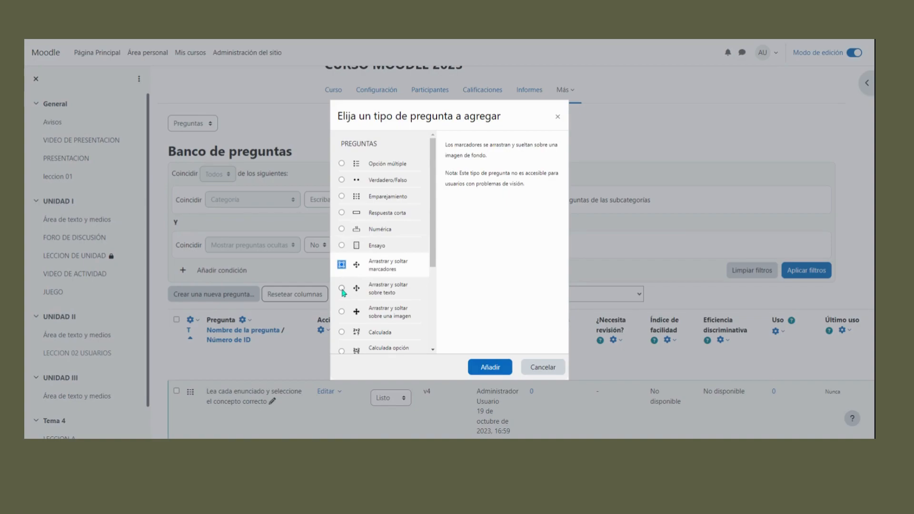
pyautogui.click(341, 289)
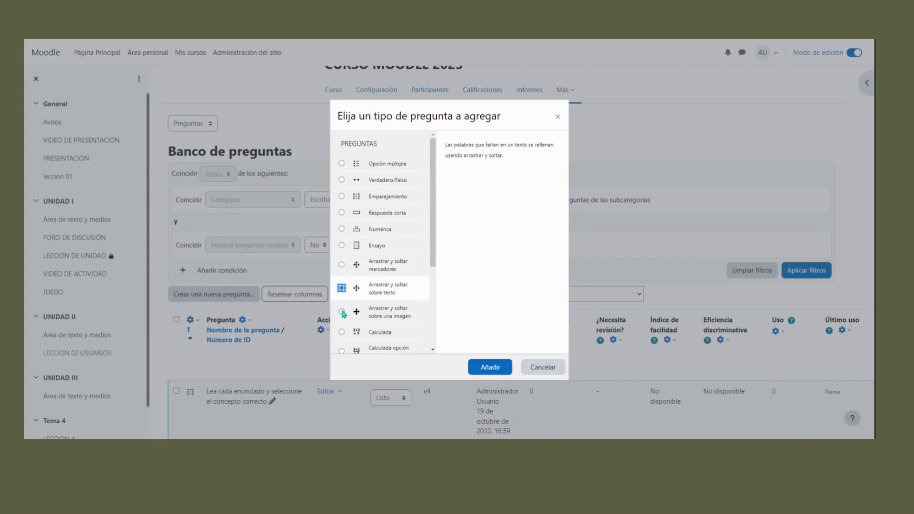
pyautogui.click(341, 312)
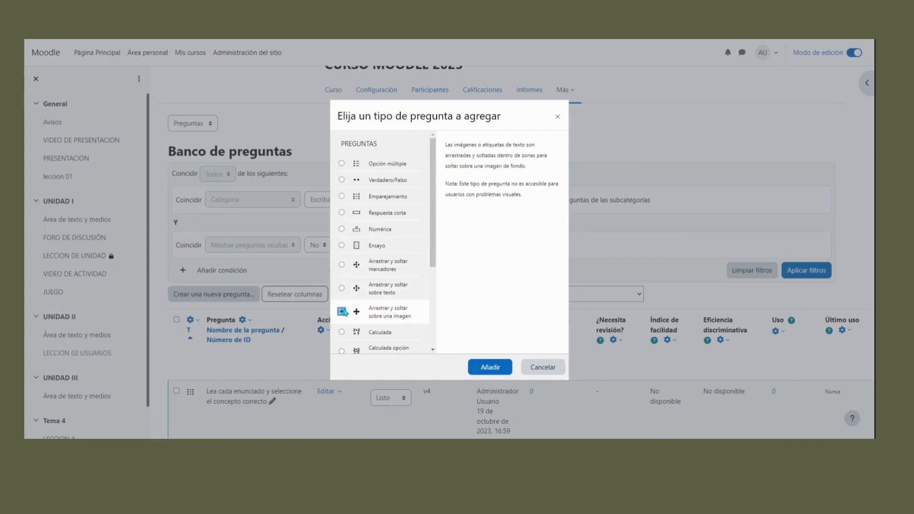
pyautogui.click(342, 265)
pyautogui.click(342, 289)
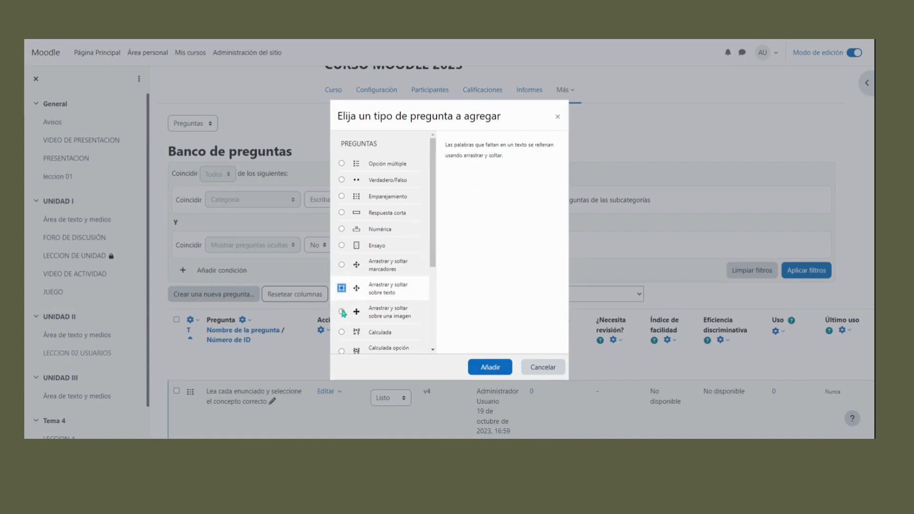
pyautogui.click(341, 311)
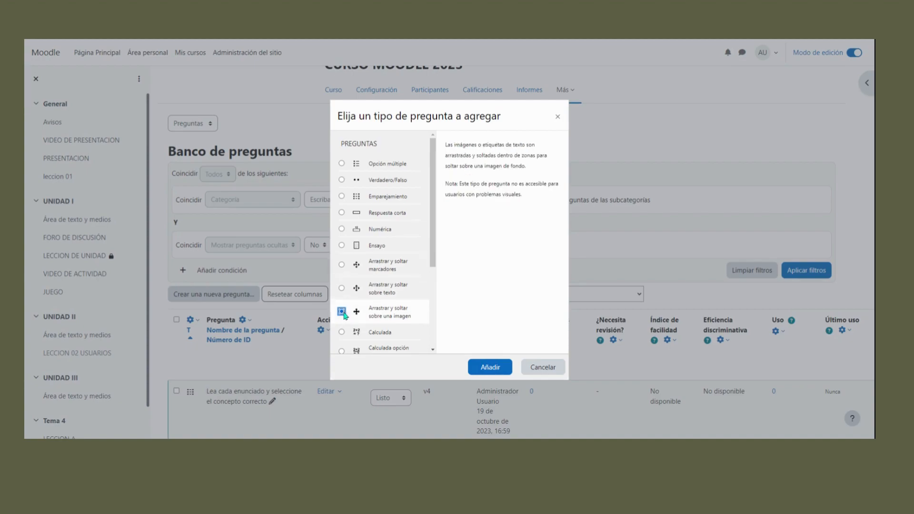
pyautogui.click(341, 265)
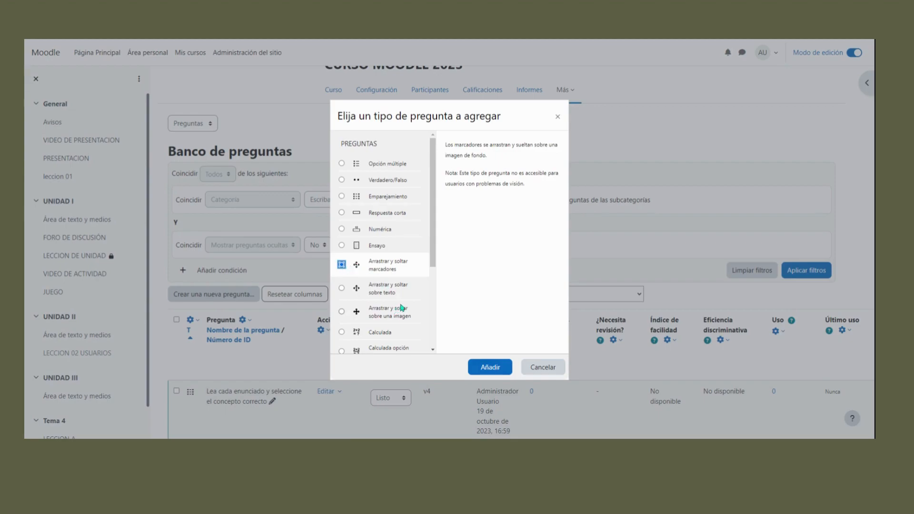
# - Read the descriptions of the Calculada opción múltiple, Calculada and Calculada simple question types
pyautogui.moveTo(433, 249); pyautogui.dragTo(432, 285)
pyautogui.scroll(-3, 431, 285)
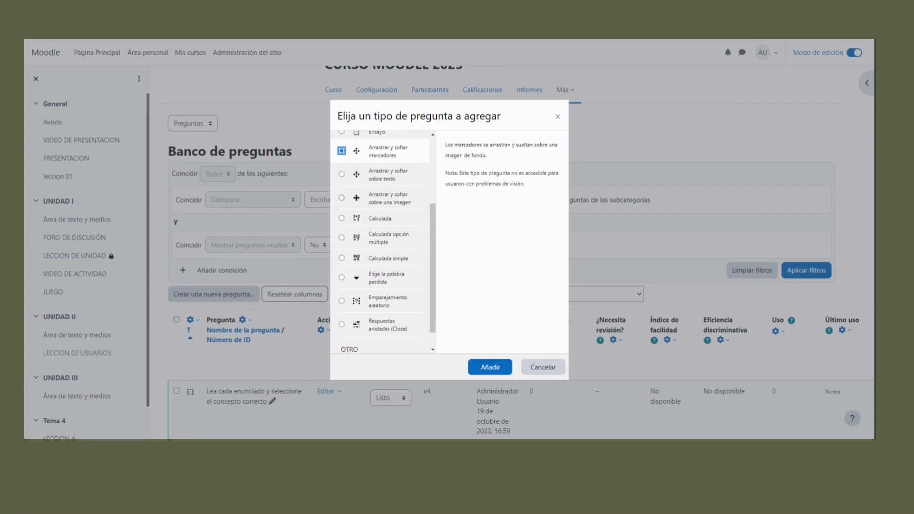
pyautogui.click(341, 238)
pyautogui.click(342, 218)
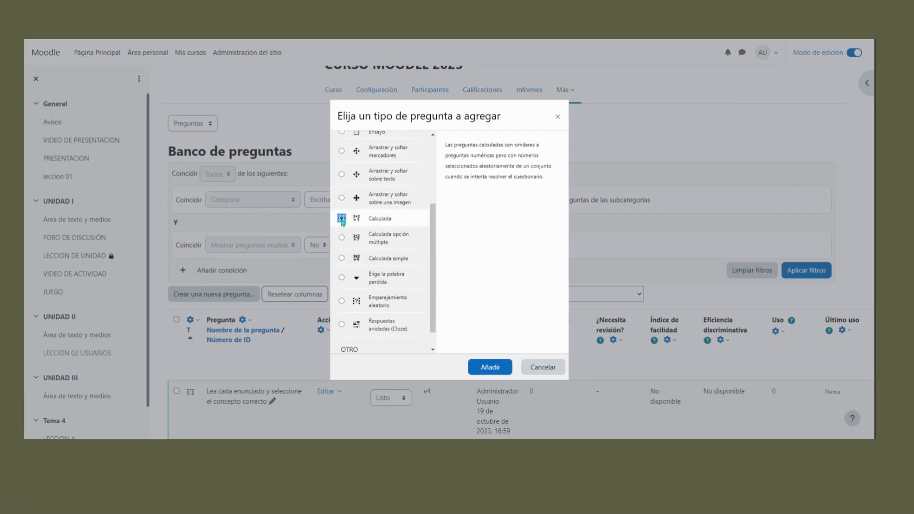
pyautogui.click(341, 258)
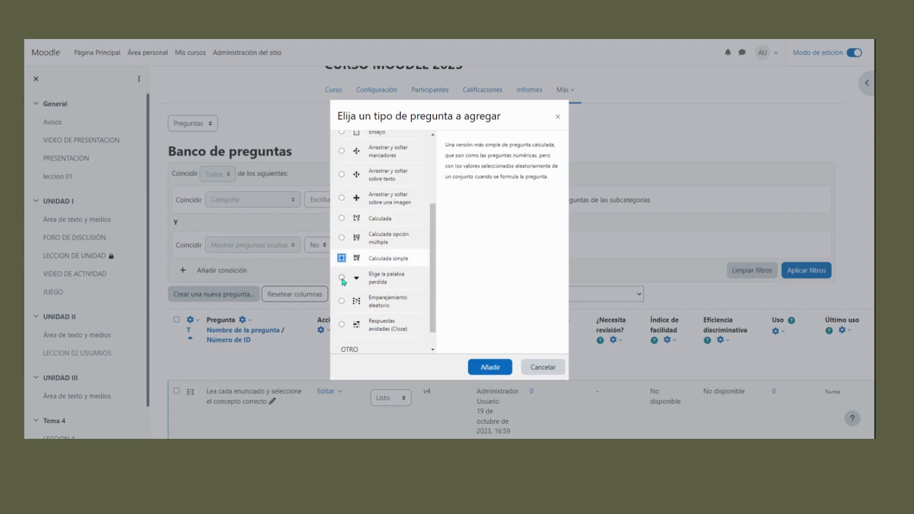
# - Read the descriptions of the Elige la palabra perdida, Emparejamiento aleatorio and Respuestas anidadas (Cloze) types, and leave the question type chooser without adding one
pyautogui.click(342, 278)
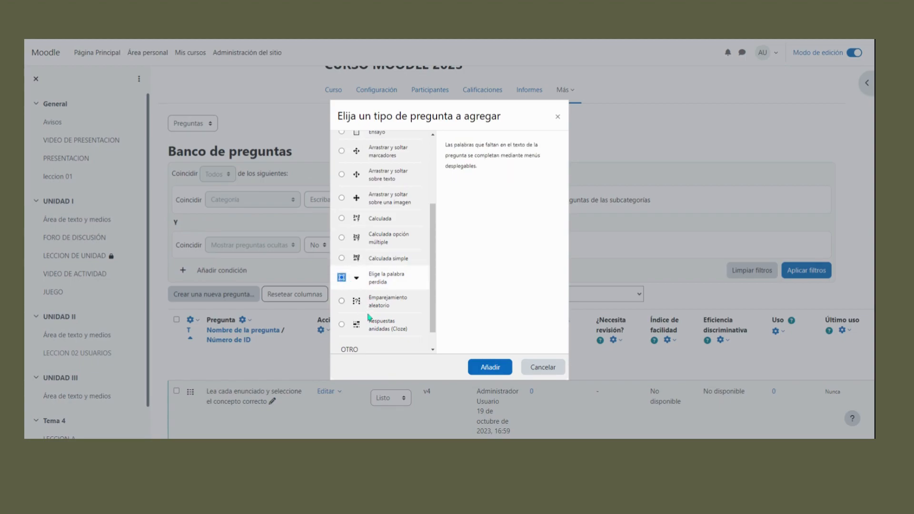
pyautogui.click(342, 300)
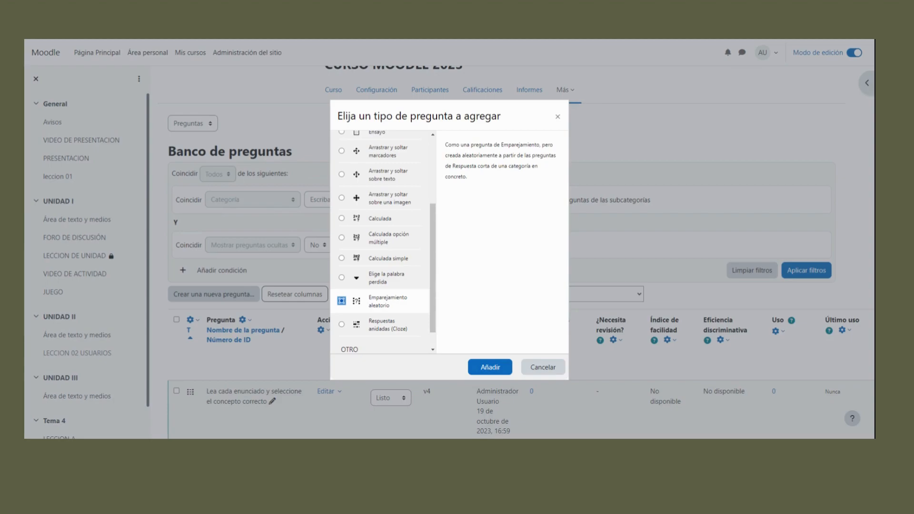
pyautogui.click(341, 325)
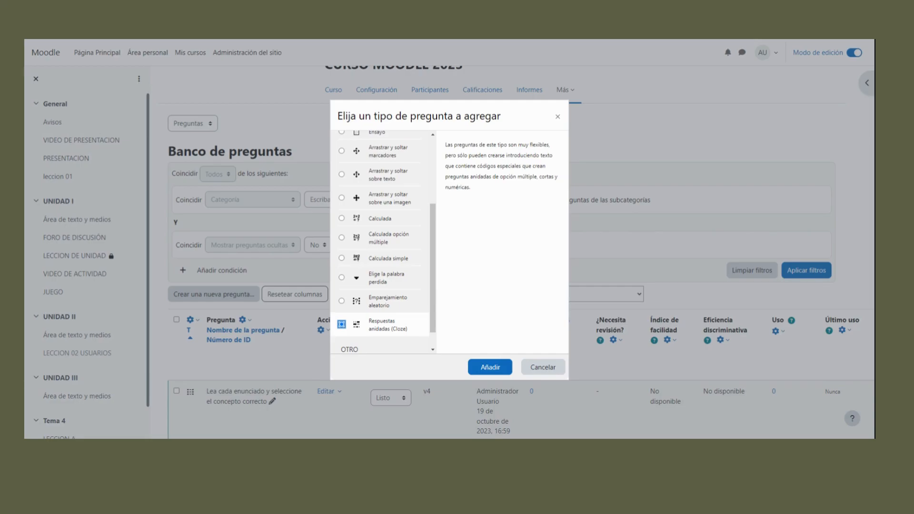
pyautogui.click(545, 370)
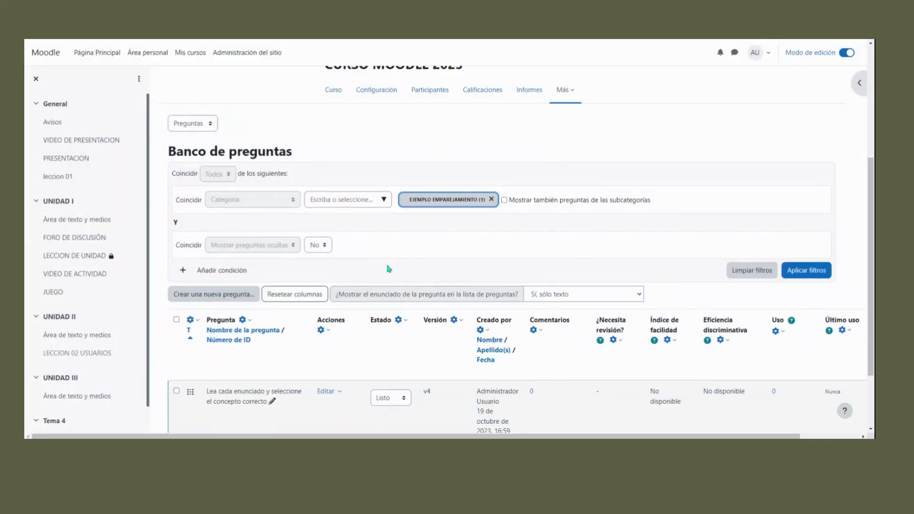
# - Go to the Mis cursos overview and close the advertisement covering the course cards
pyautogui.scroll(5, 333, 224)
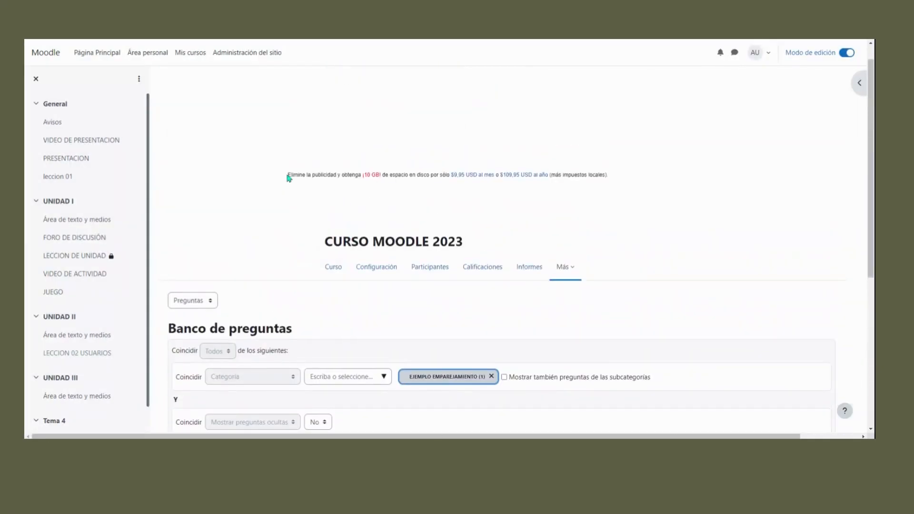
pyautogui.click(181, 56)
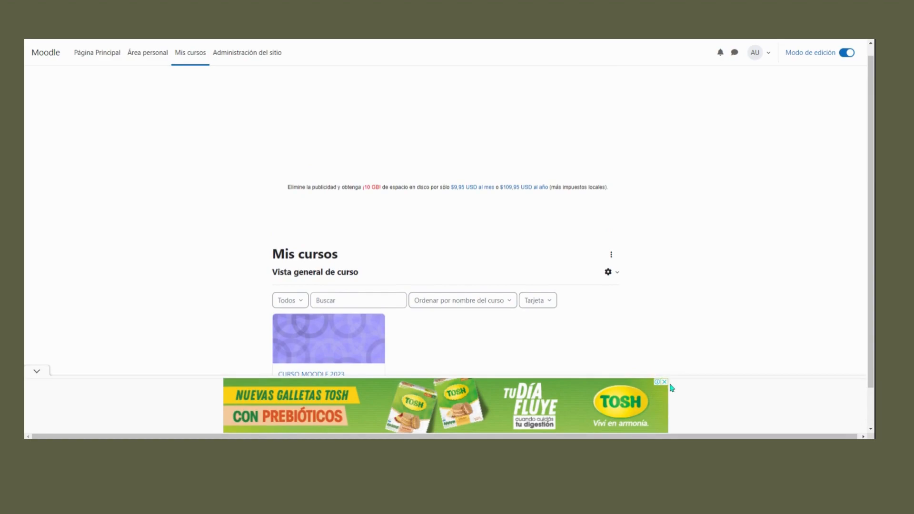
pyautogui.click(664, 382)
pyautogui.scroll(-1, 566, 334)
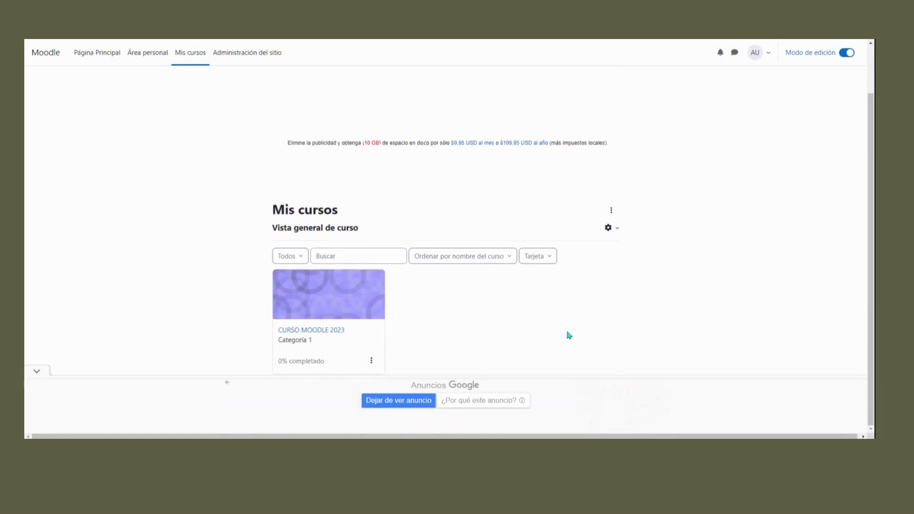